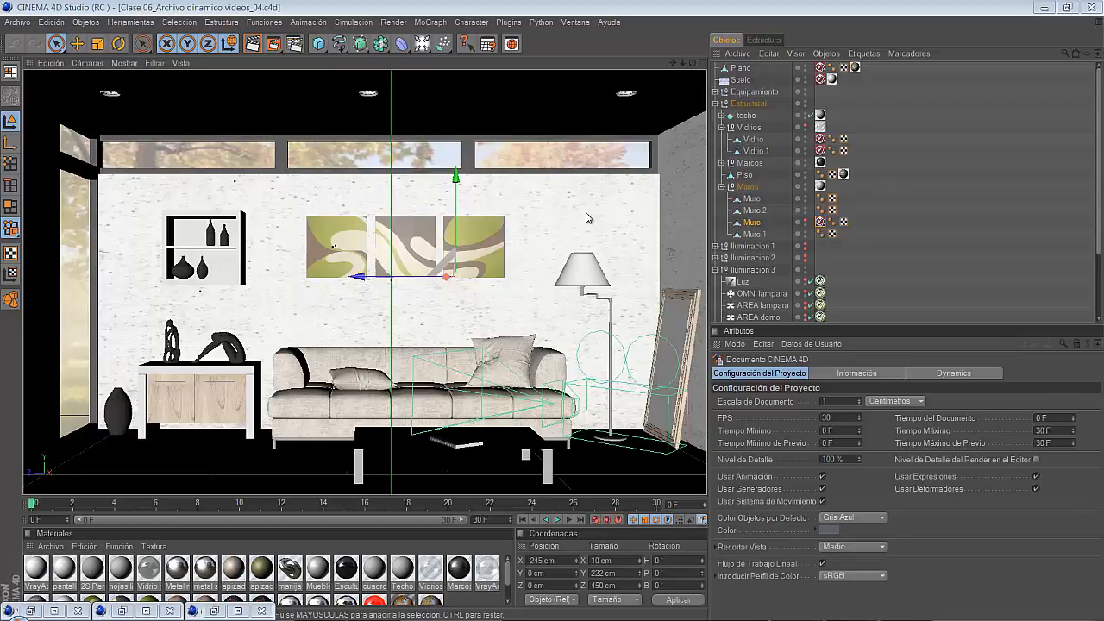
Step: Move the back wall Muro to the end of the Muros group and add VrayDisplacement tags to the other three walls
click(749, 222)
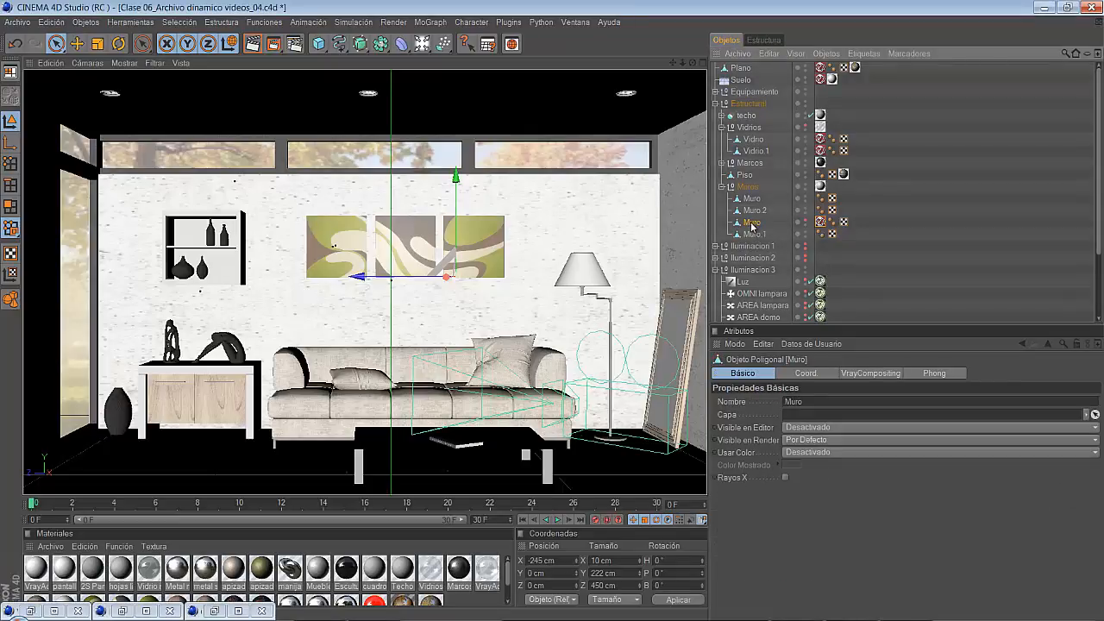
drag(751, 226, 759, 239)
drag(841, 225, 752, 203)
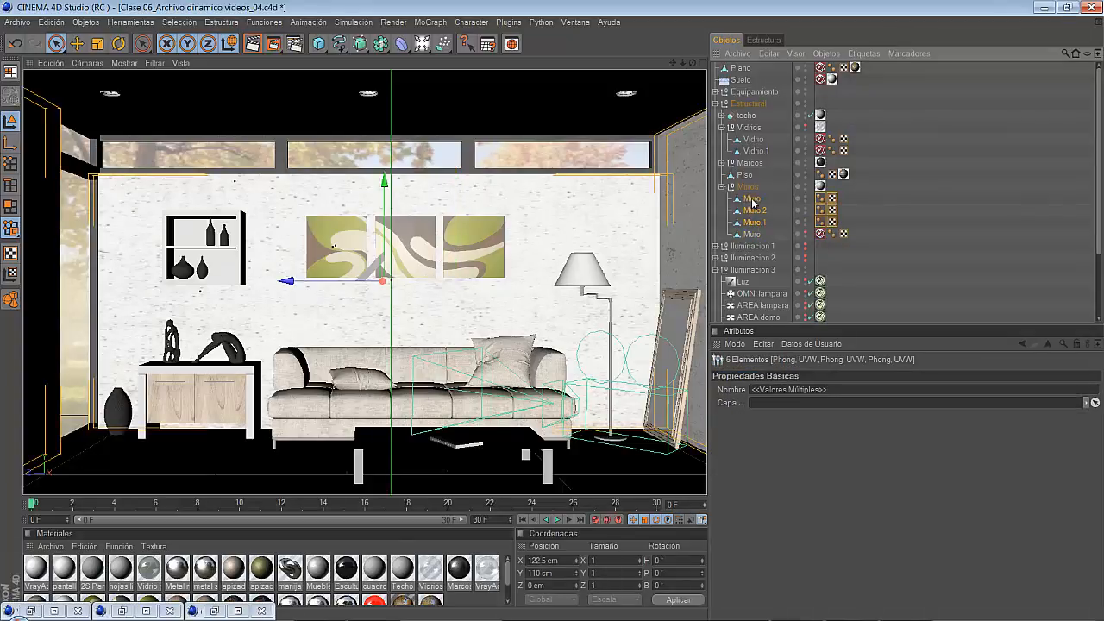
right_click(751, 204)
mouse_move(806, 280)
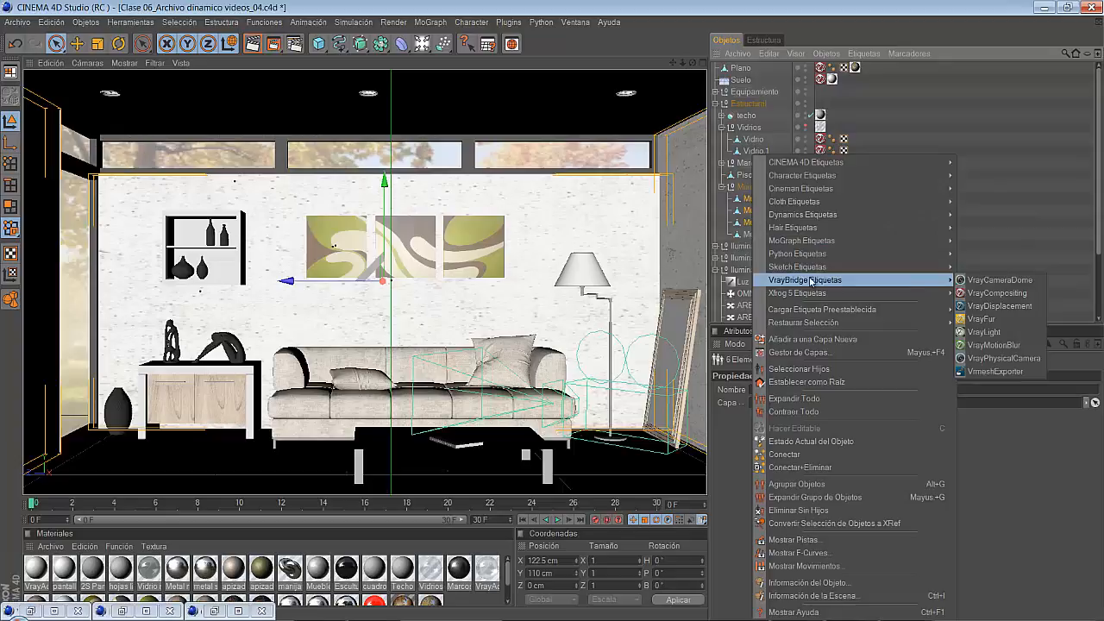
click(990, 306)
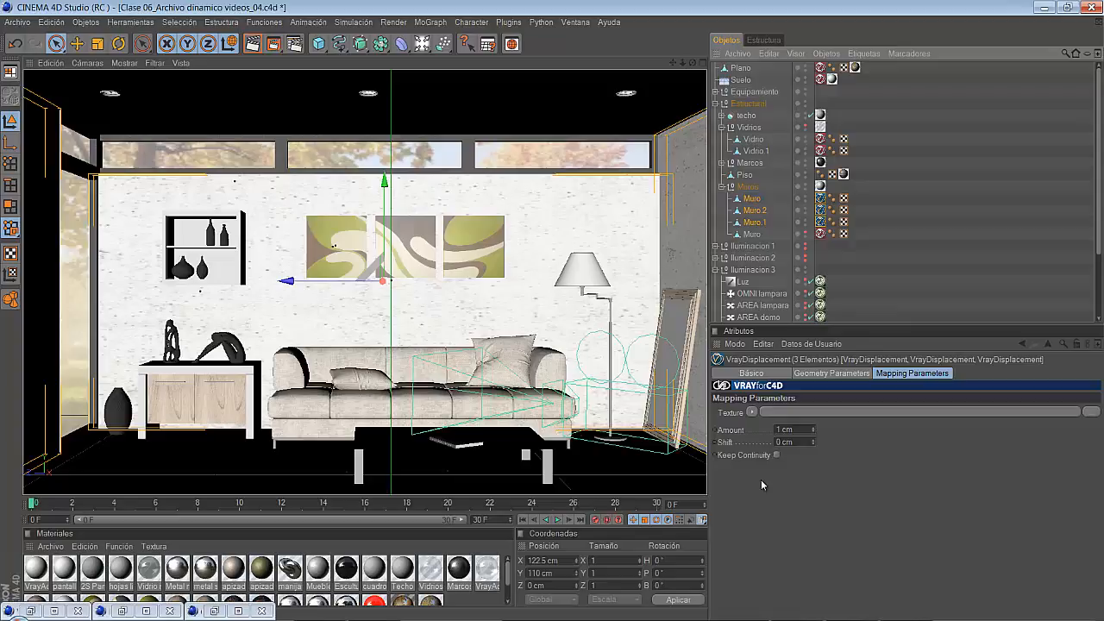
Step: Assign Ladrillos_Displacement2.jpg from the tex folder as the displacement texture of the three walls
click(813, 374)
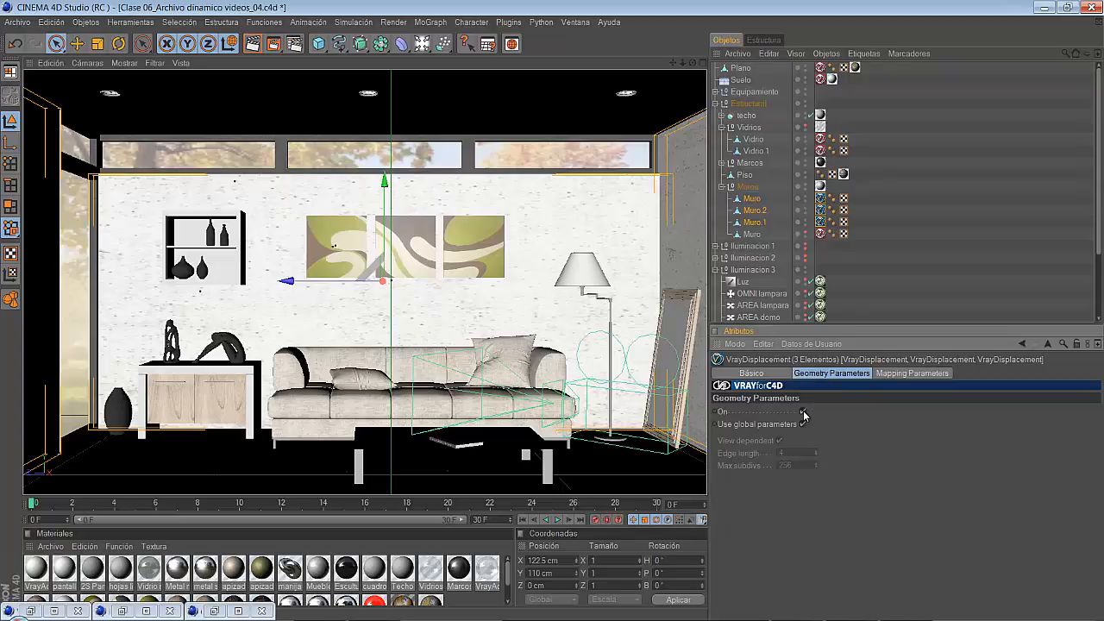
click(803, 412)
click(897, 374)
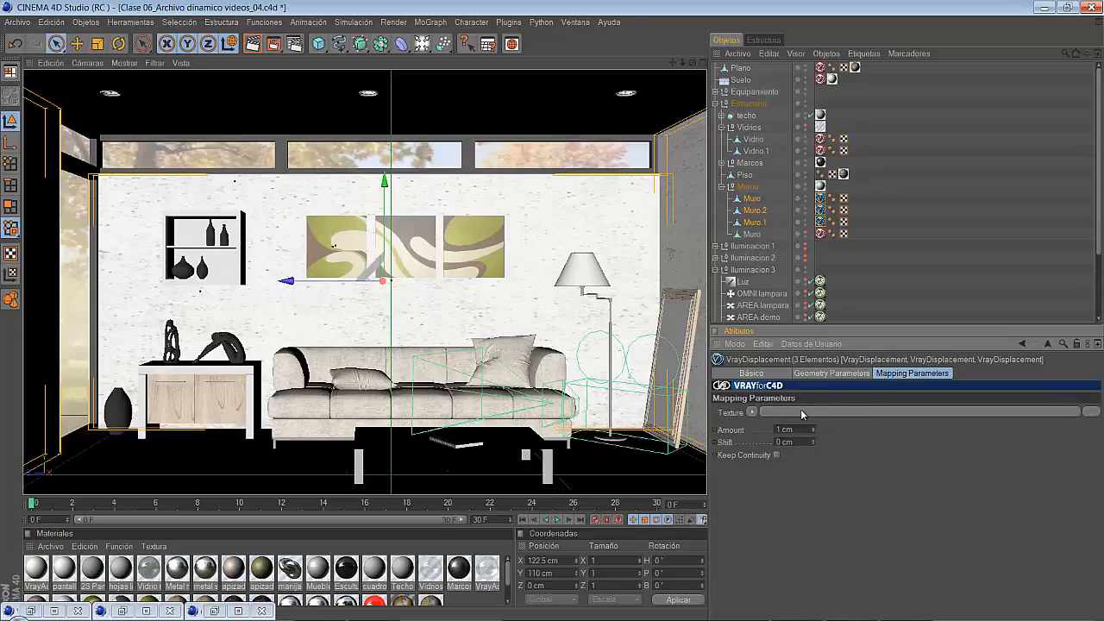
click(798, 433)
click(538, 619)
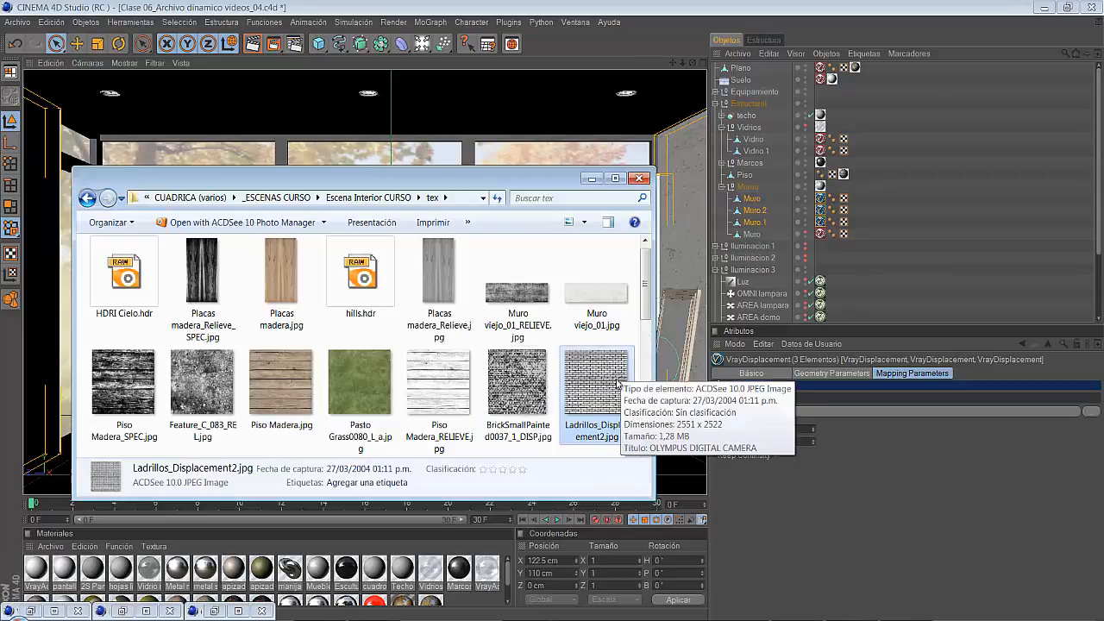
mouse_move(617, 369)
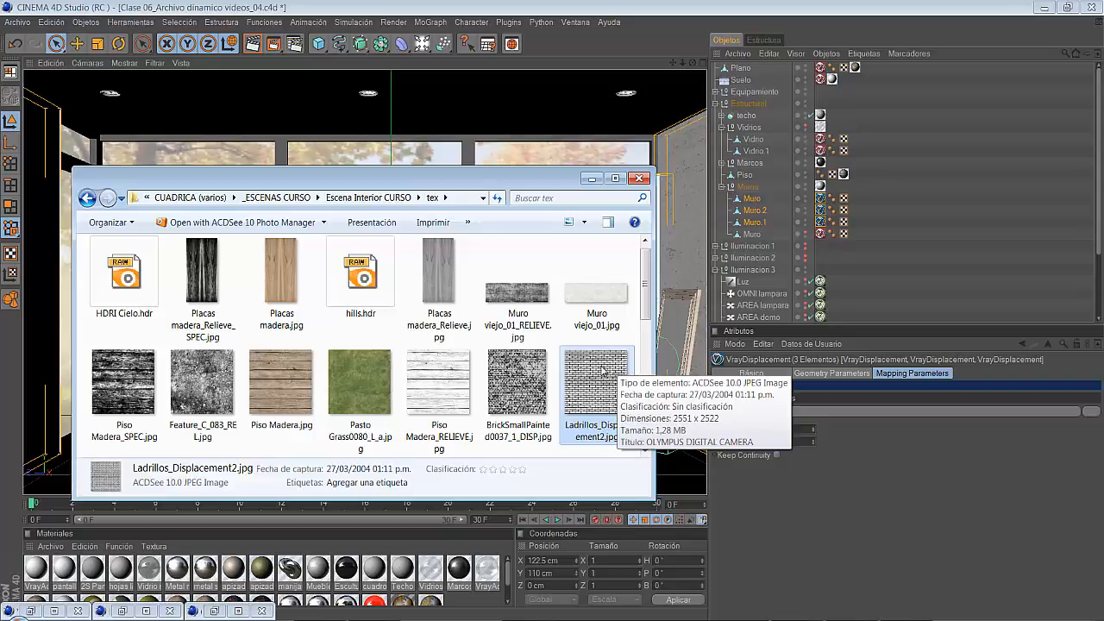
drag(598, 371, 769, 411)
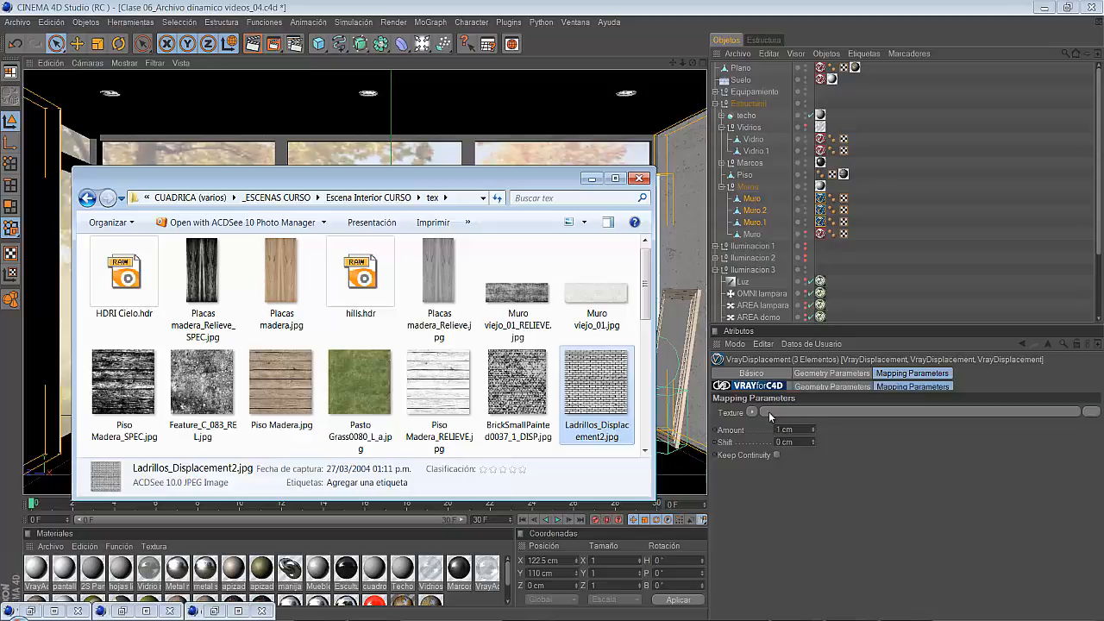
click(597, 180)
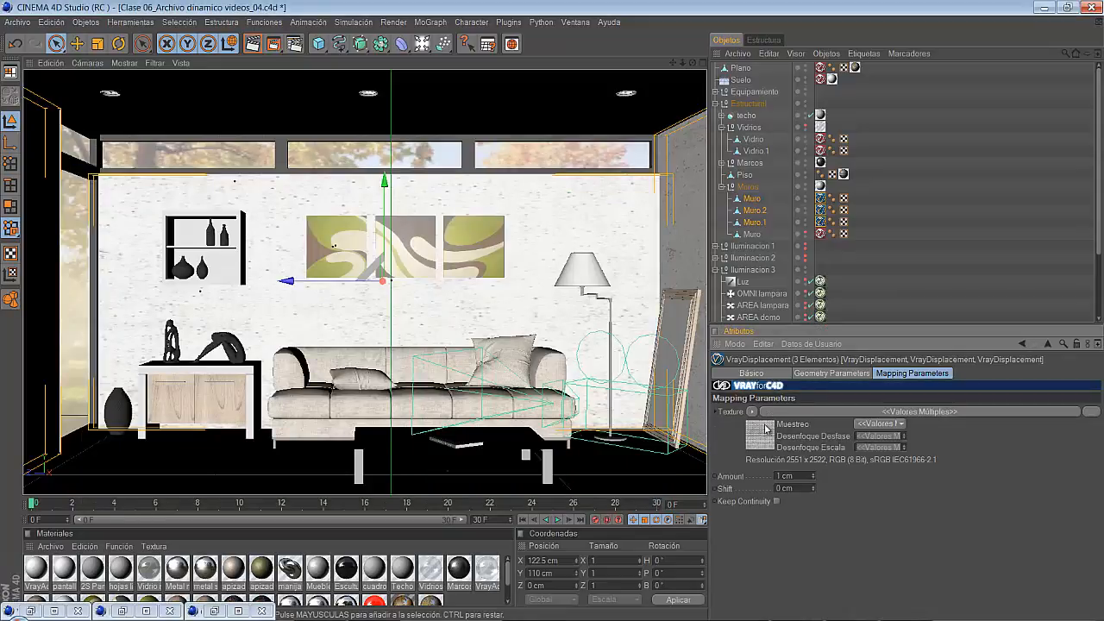
Step: Set the walls' displacement Shift to -1 cm and enable Keep Continuity
double_click(799, 479)
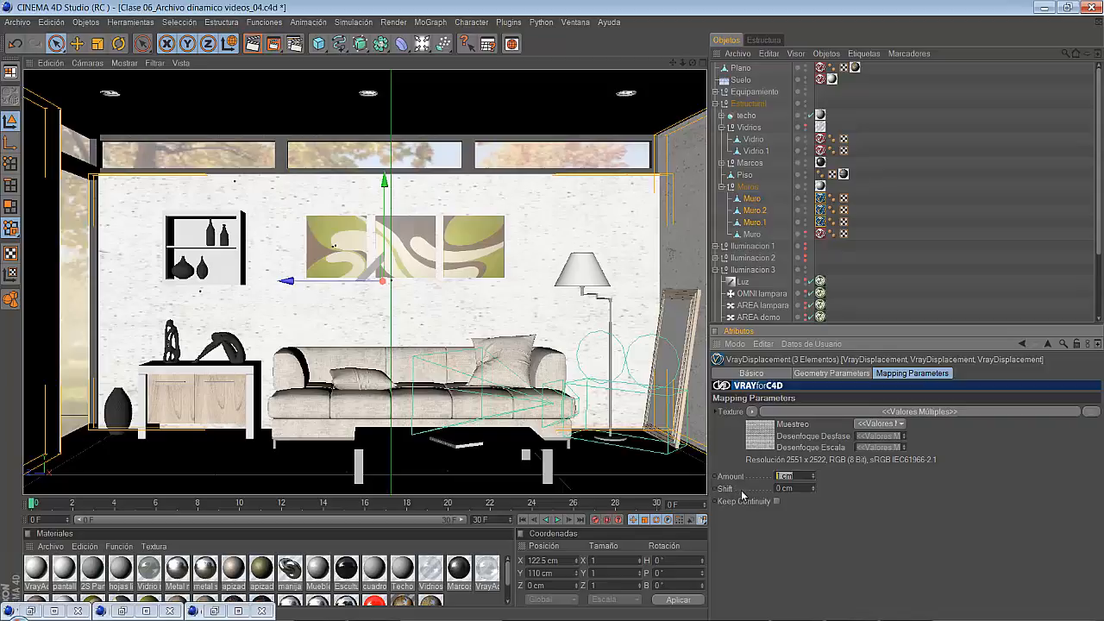
click(801, 489)
key(BackSpace)
text(-1)
key(Return)
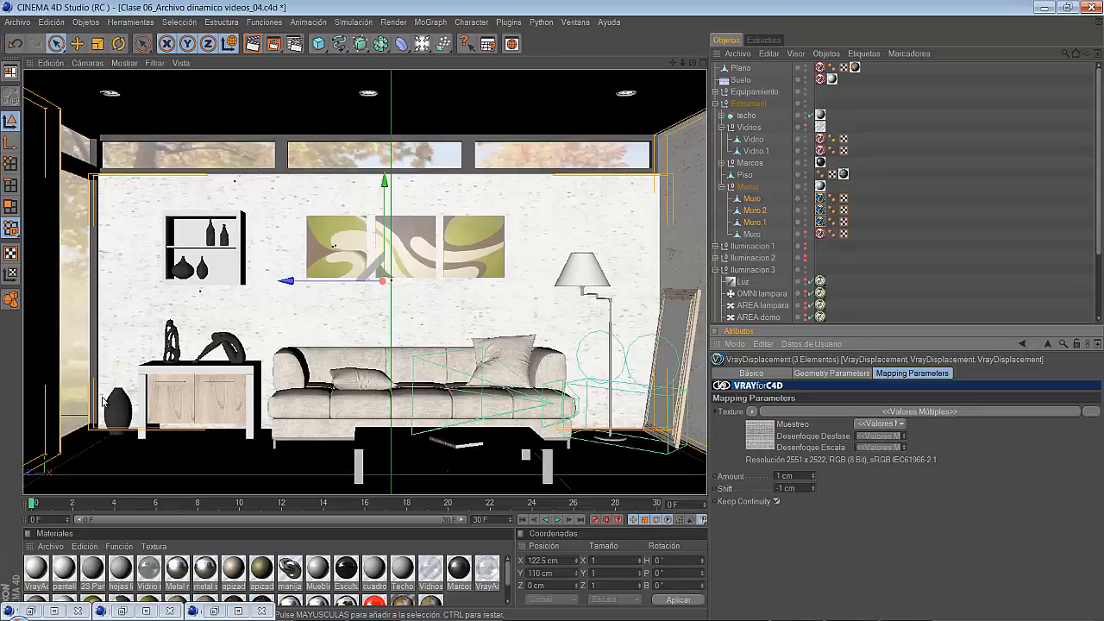
Step: Check the Muros texture tag, reselect the three VrayDisplacement tags and render the scene to the picture viewer
click(821, 186)
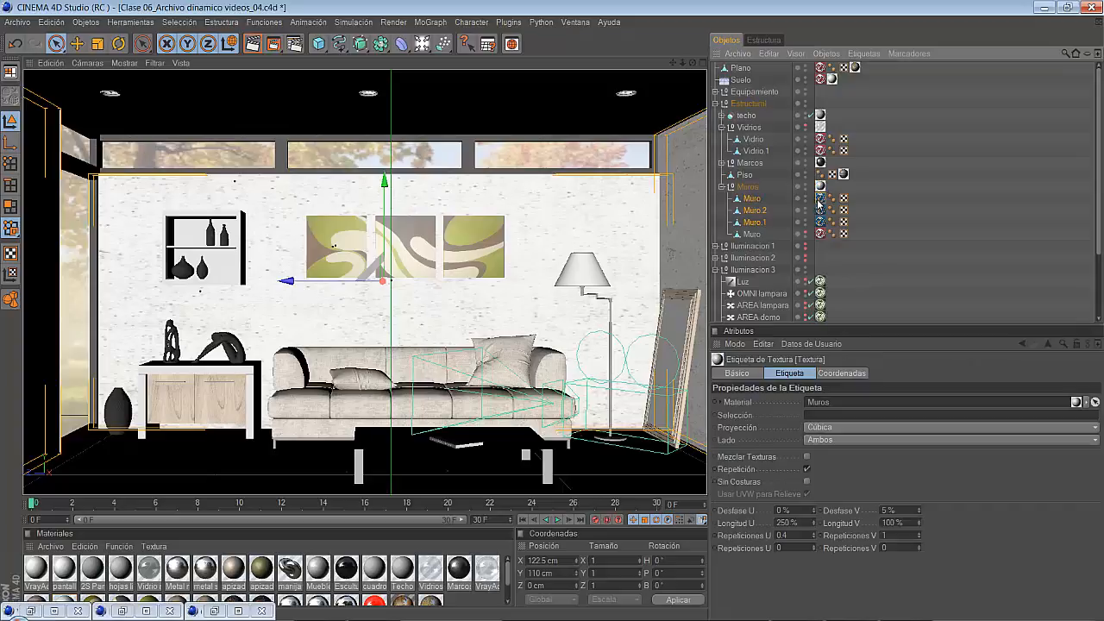
click(820, 210)
ctrl+click(819, 221)
ctrl+click(820, 198)
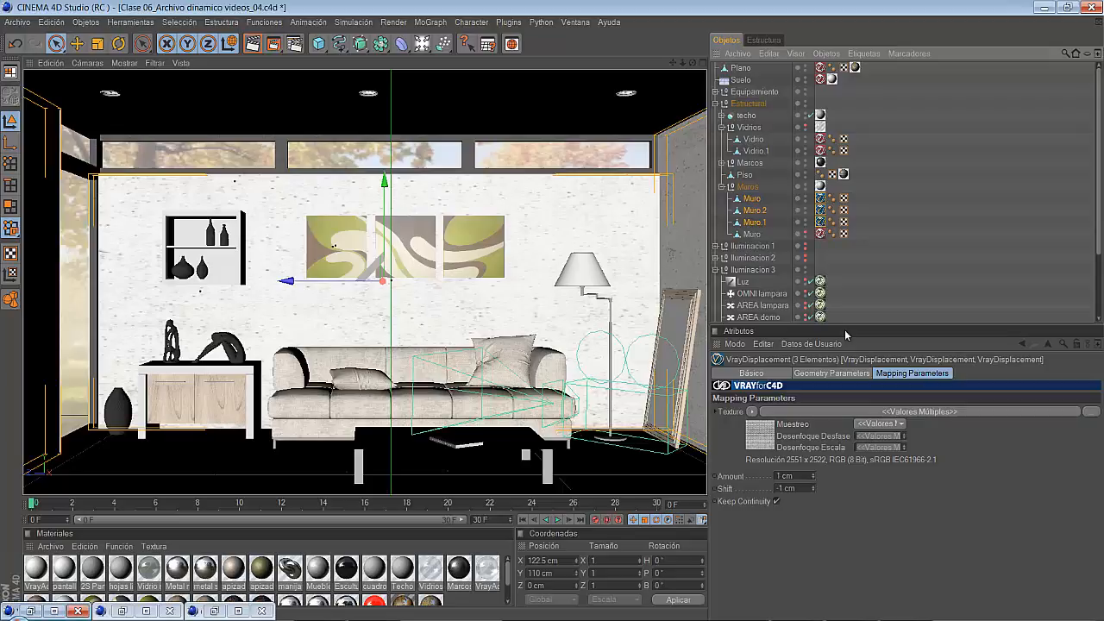
click(274, 41)
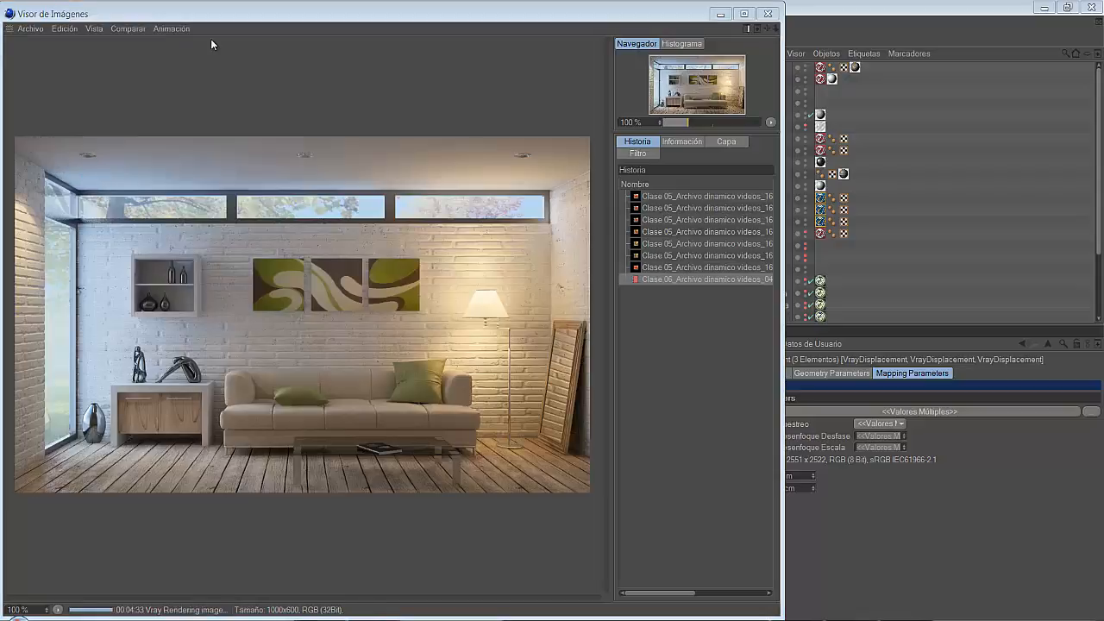
Step: Examine the brick relief on the rendered walls up close, around the shelf, window frame and sofa
click(138, 278)
scroll(138, 279, up, 3)
drag(163, 246, 444, 256)
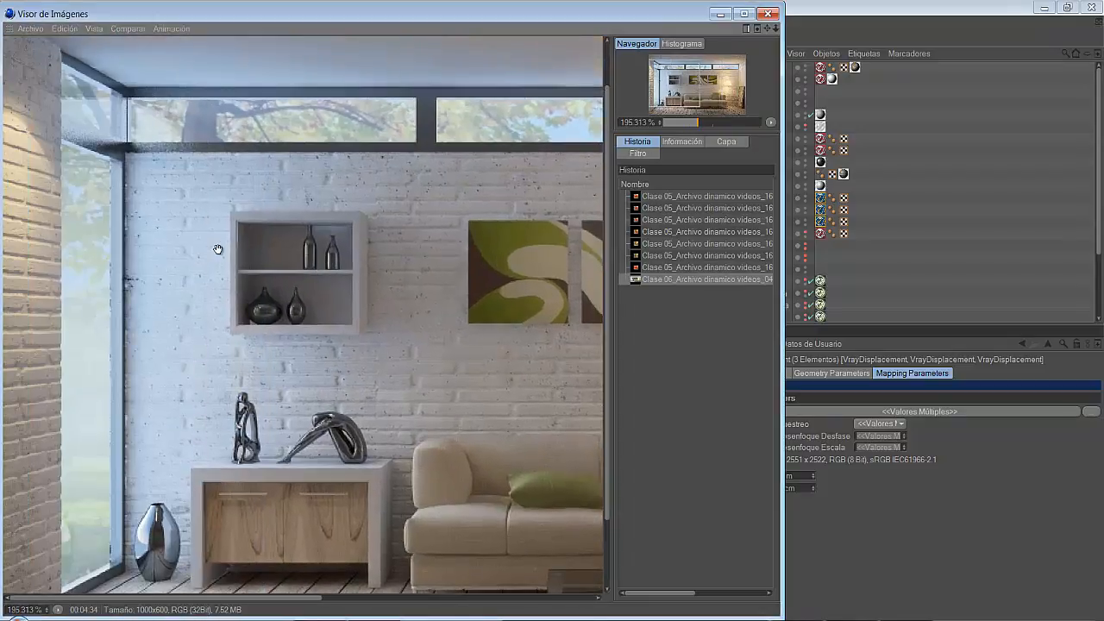
scroll(193, 292, up, 4)
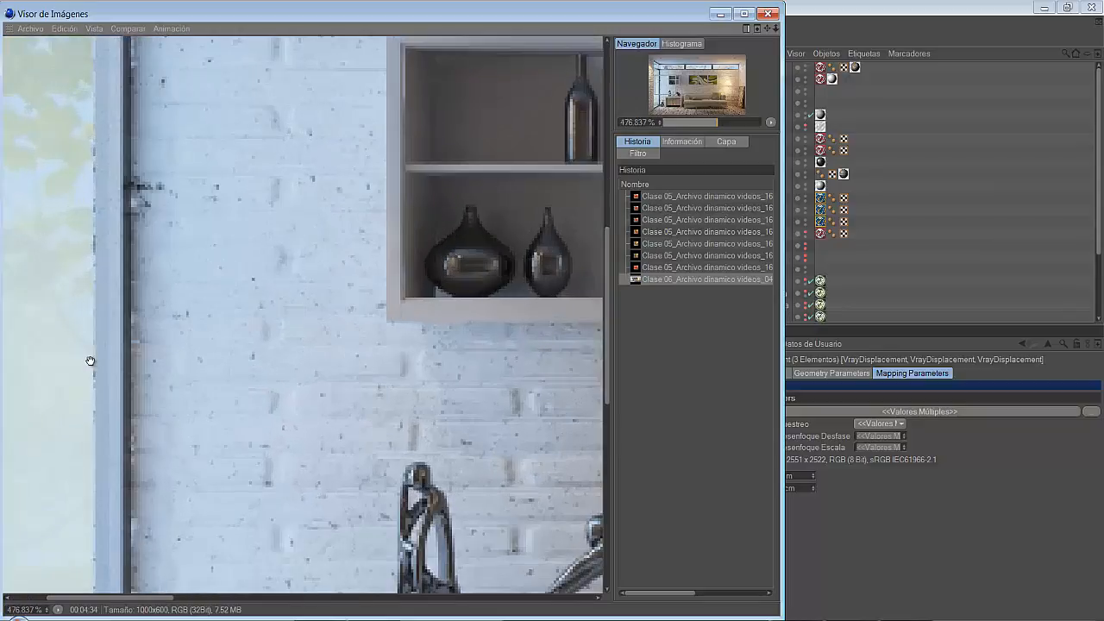
drag(89, 361, 411, 313)
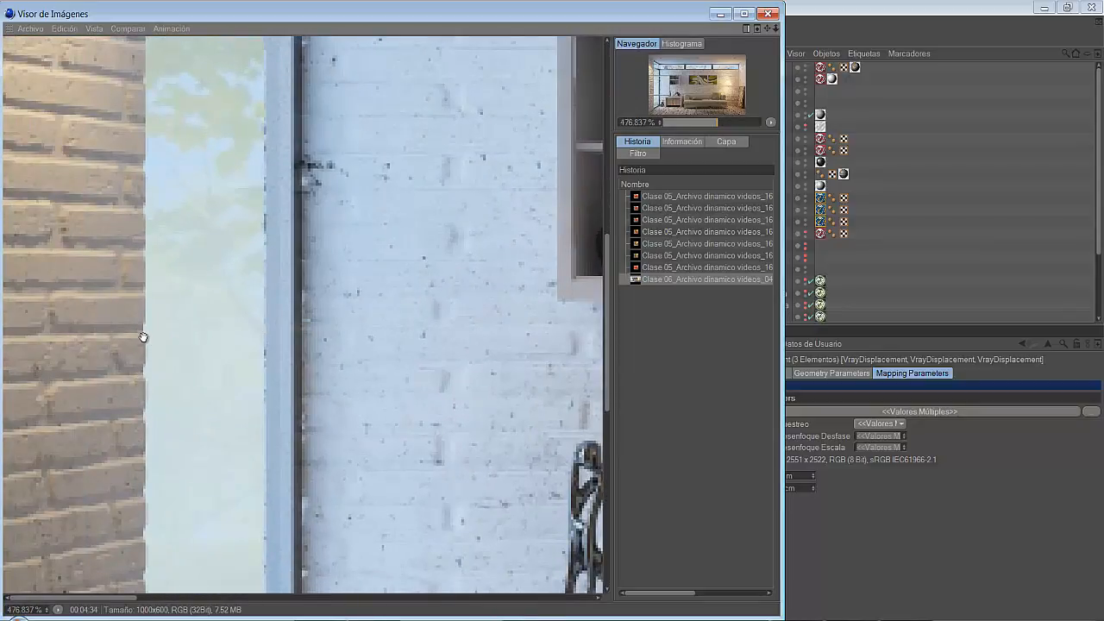
scroll(169, 335, down, 2)
drag(445, 344, 58, 305)
drag(297, 356, 159, 326)
scroll(195, 313, up, 2)
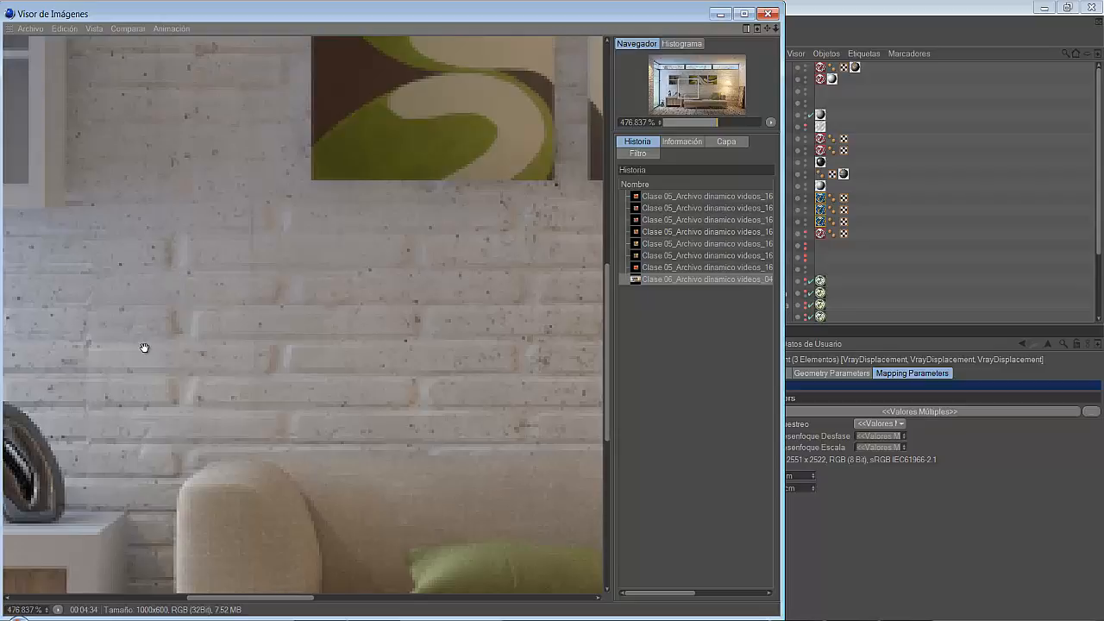
scroll(143, 344, down, 5)
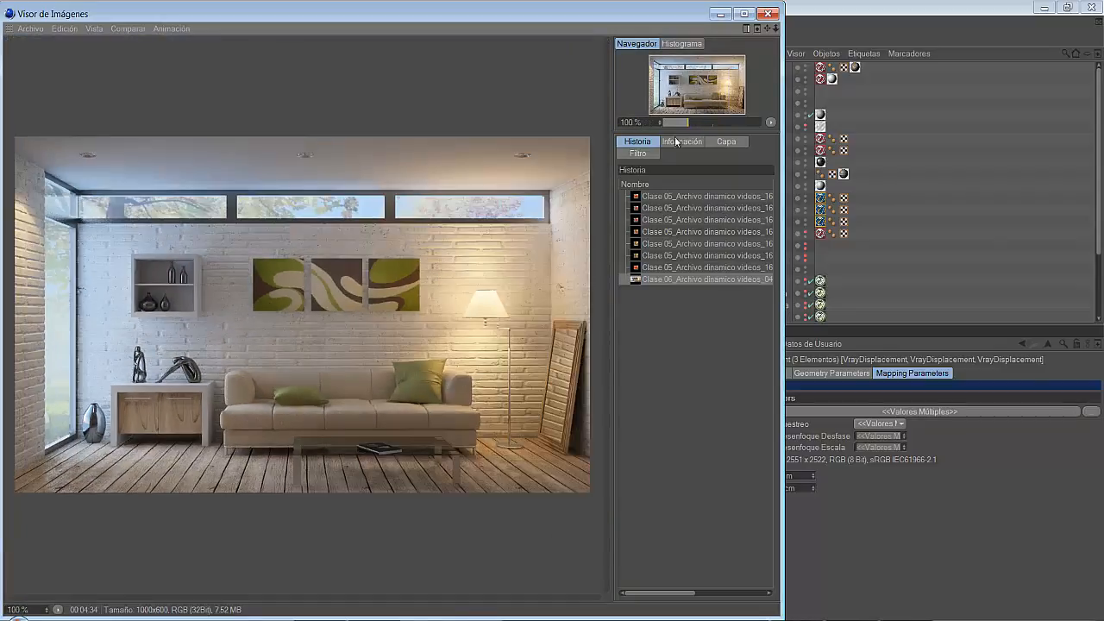
click(720, 14)
Step: Set the Longitud U of the Muros group's texture tag to 100 %
click(772, 425)
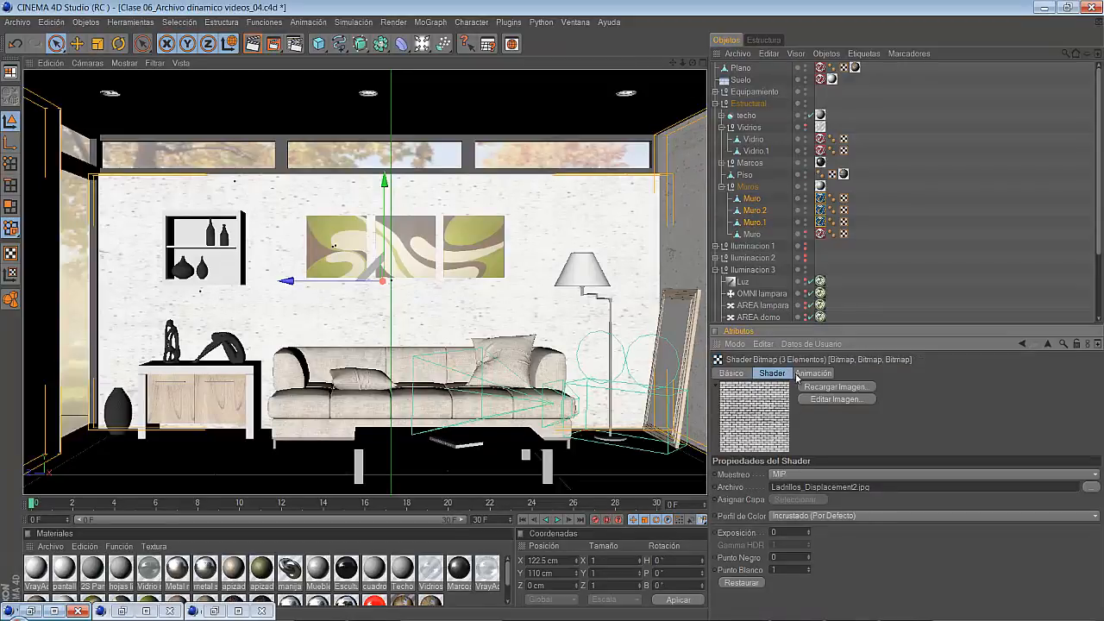
click(820, 187)
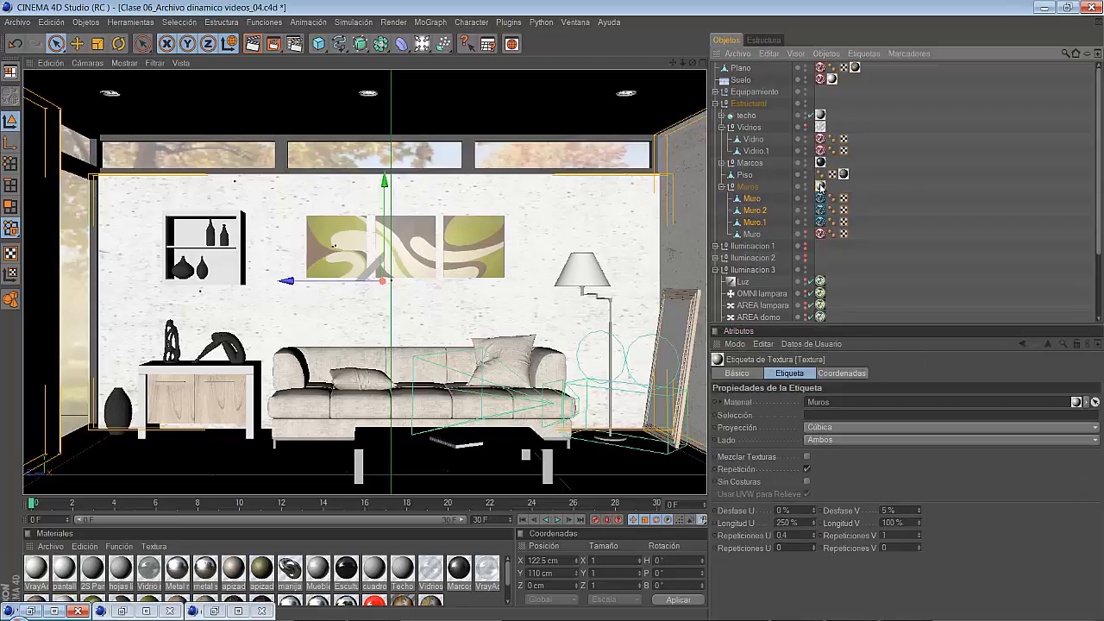
double_click(820, 187)
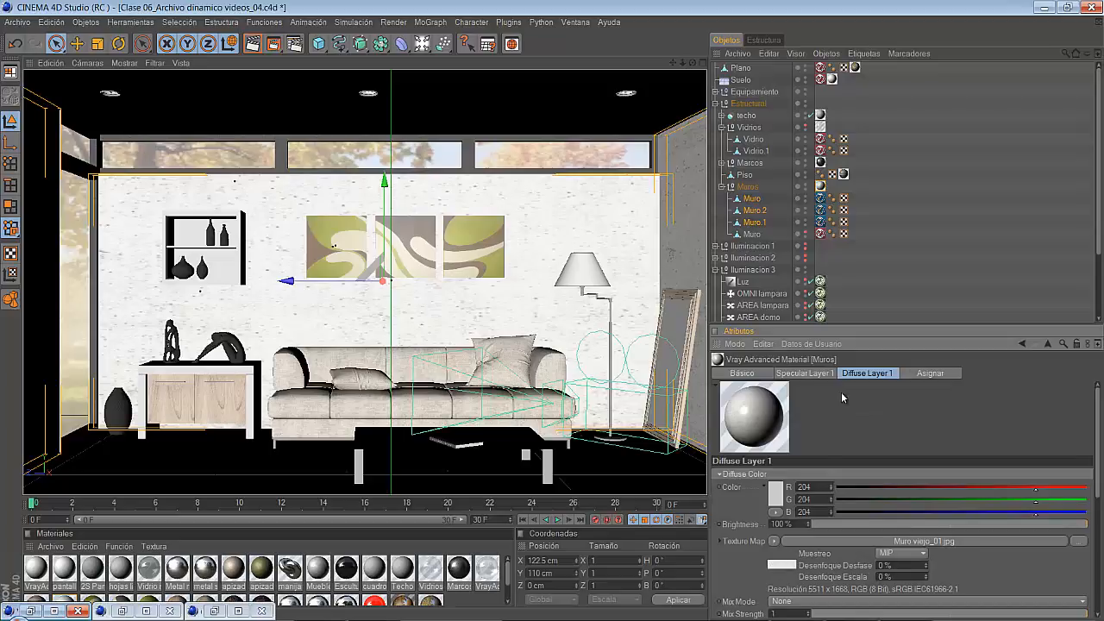
click(820, 187)
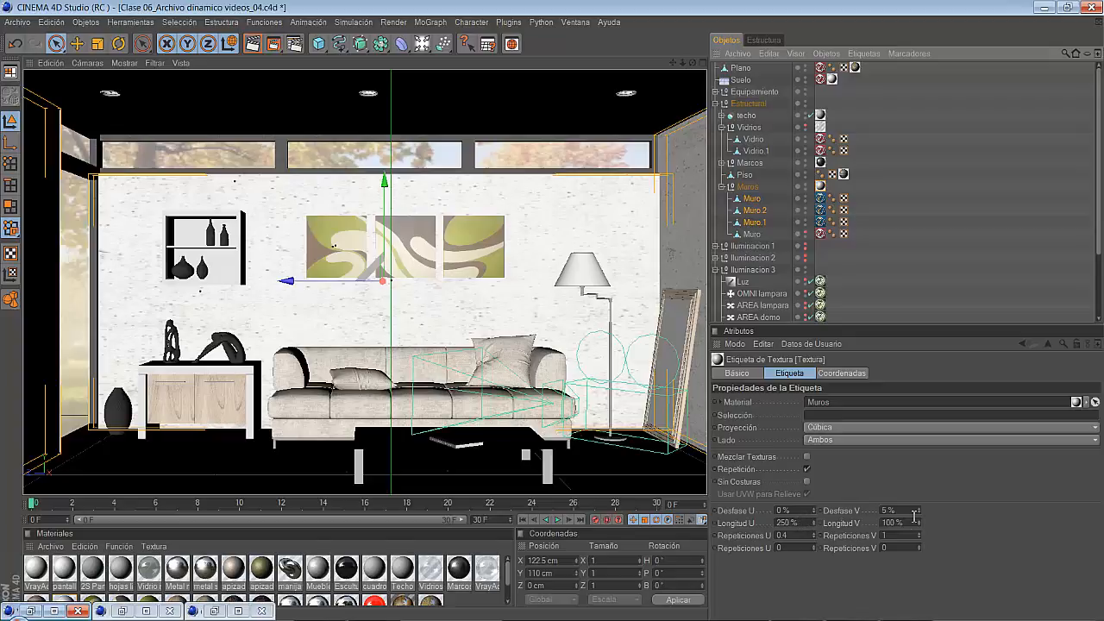
click(802, 524)
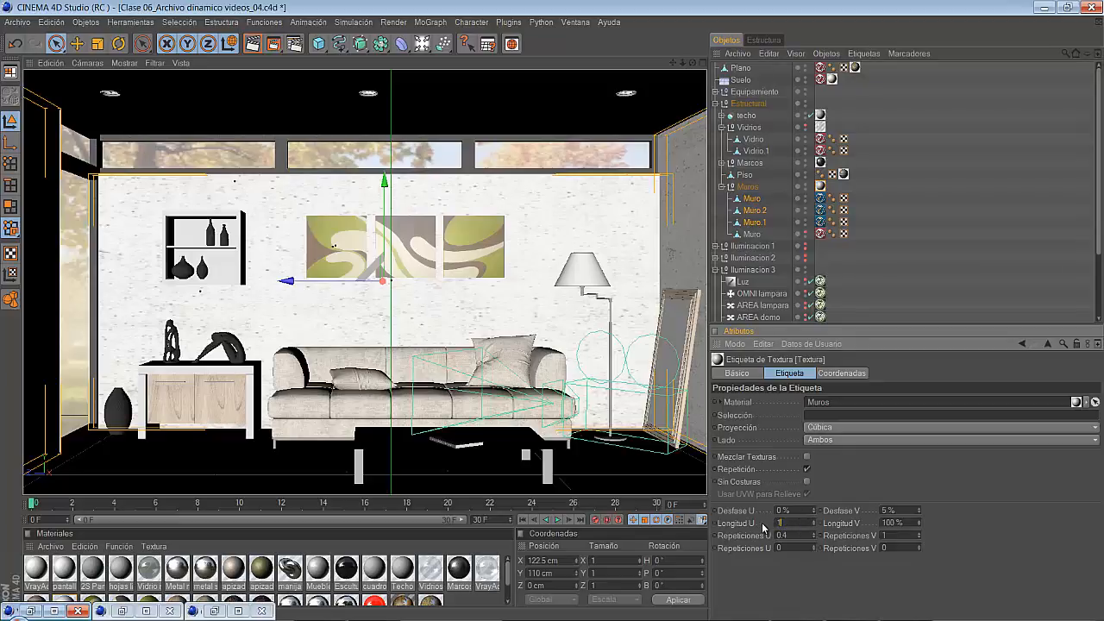
key(Return)
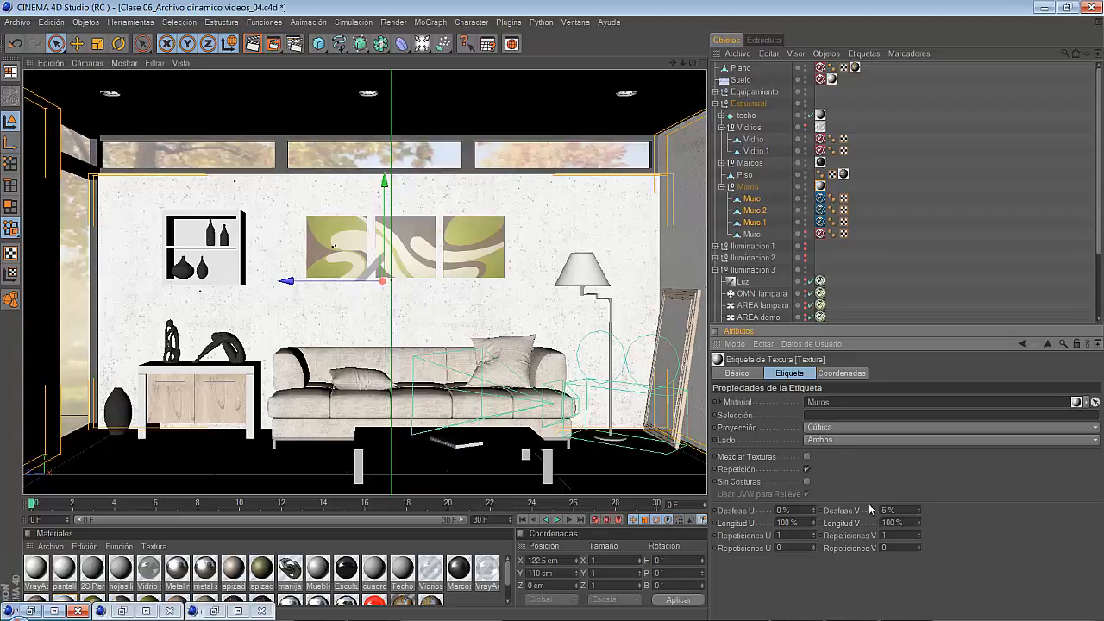
Step: Examine the brick alignment in the render where the wall meets the upper window frame
click(32, 611)
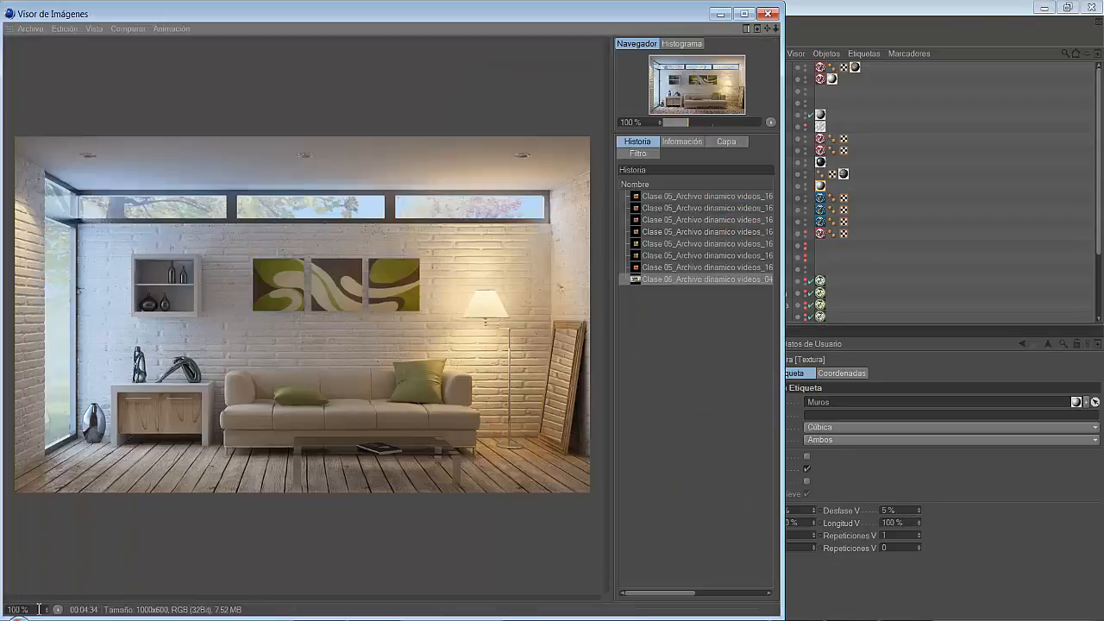
scroll(90, 330, up, 4)
drag(175, 190, 535, 324)
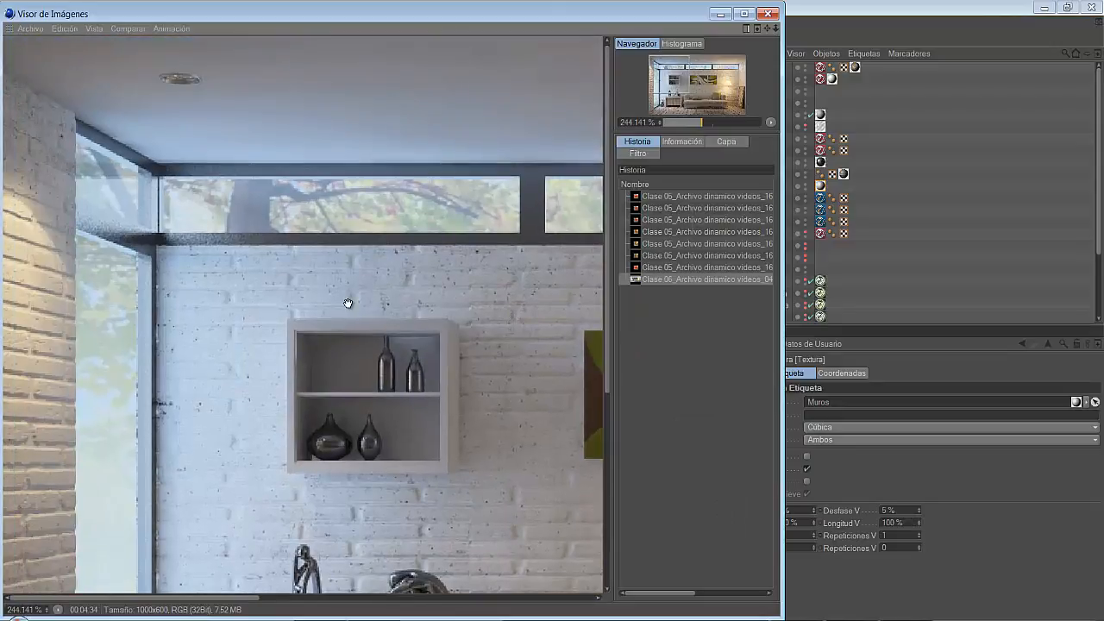
scroll(213, 300, up, 2)
drag(184, 275, 271, 313)
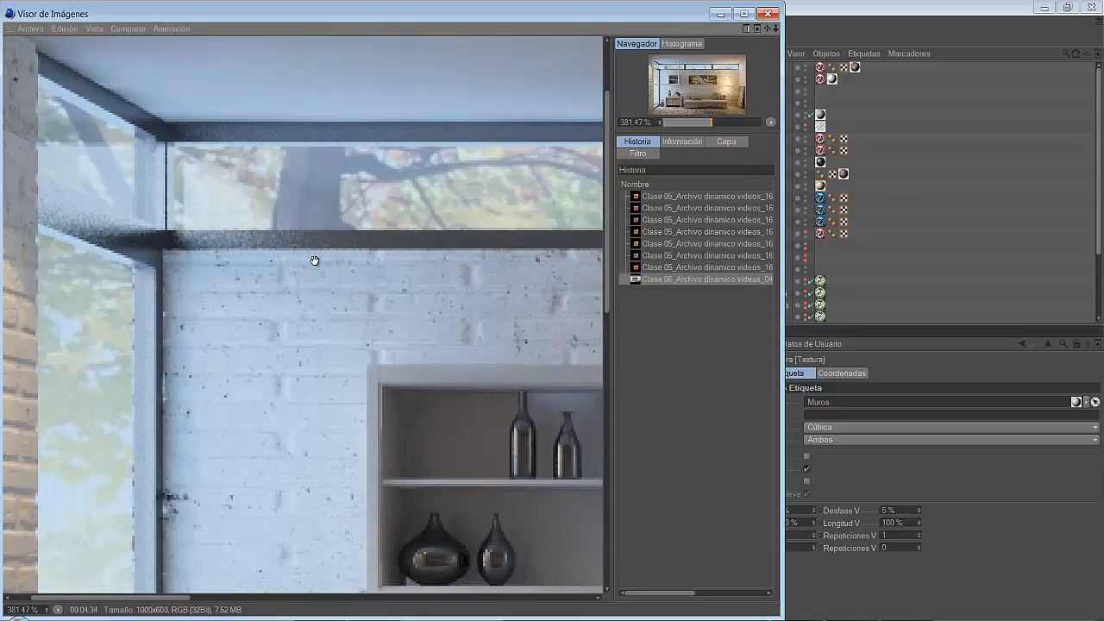
scroll(315, 261, down, 5)
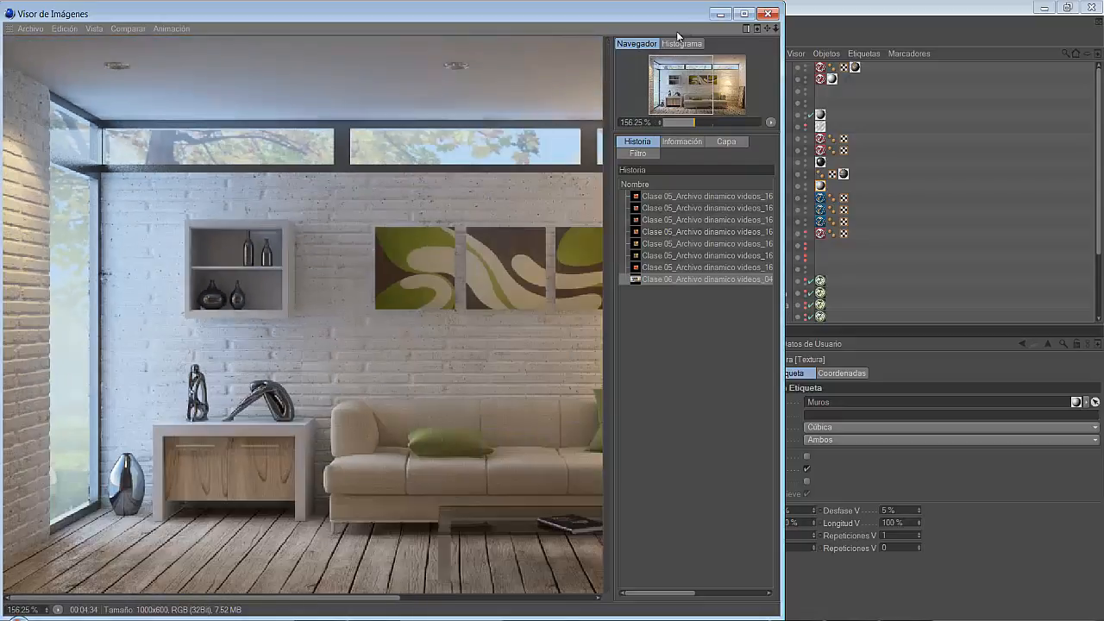
click(720, 14)
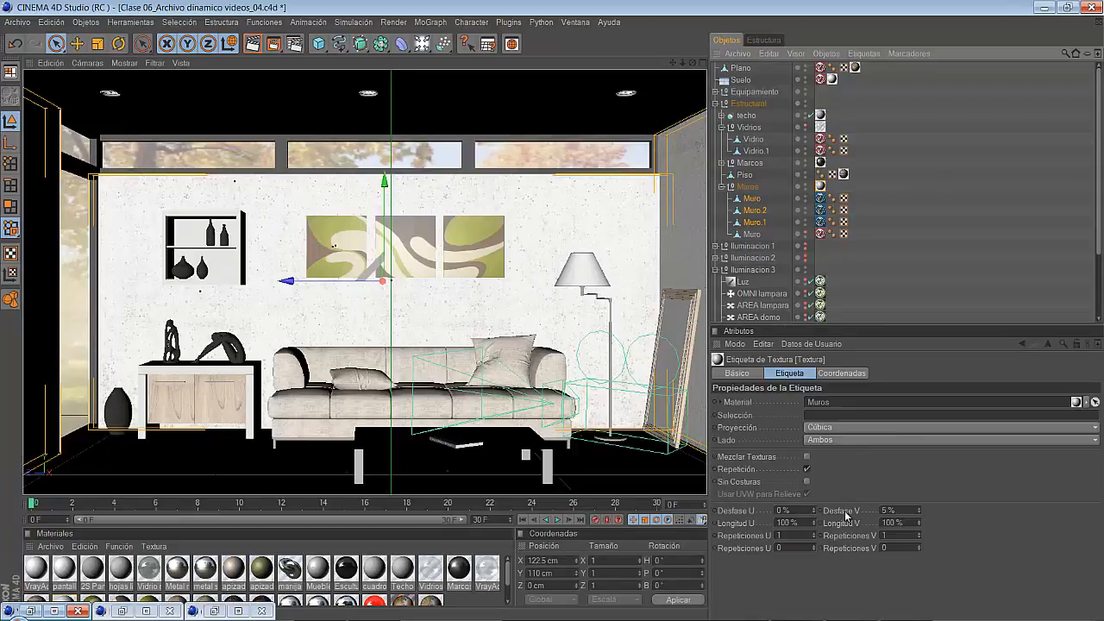
Step: Open the Muros material in the Material Editor
click(905, 510)
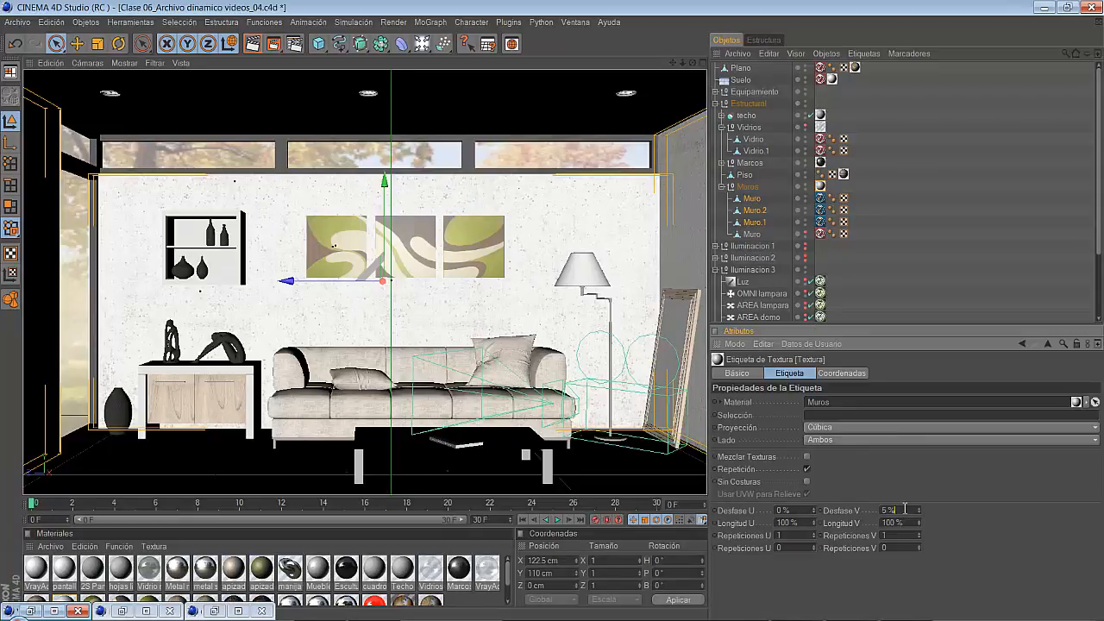
scroll(904, 510, up, 1)
double_click(819, 187)
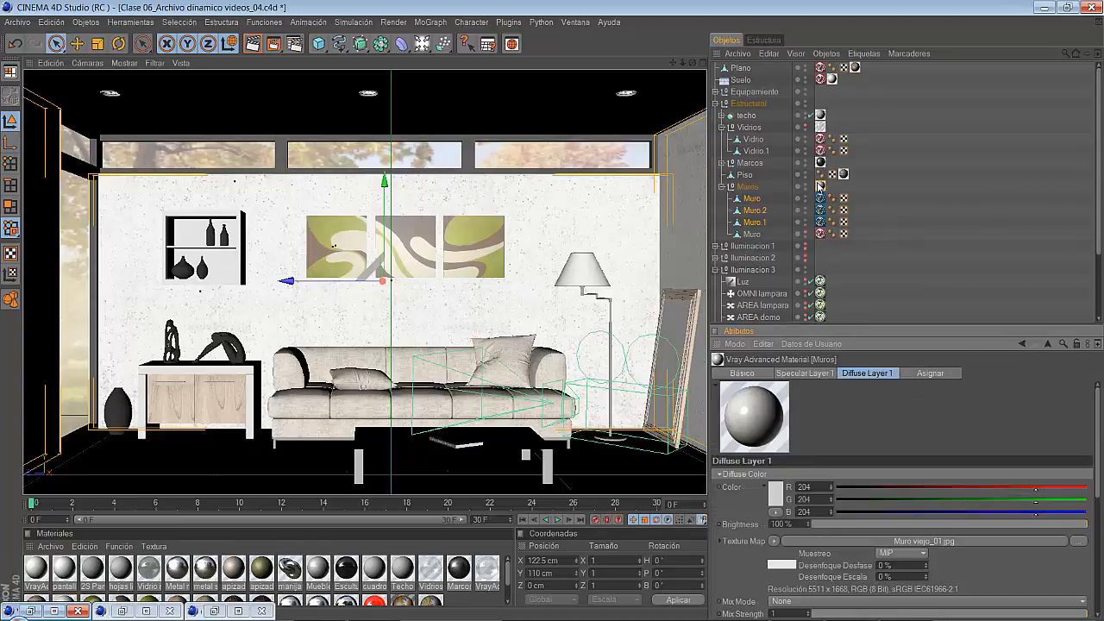
drag(509, 571, 511, 588)
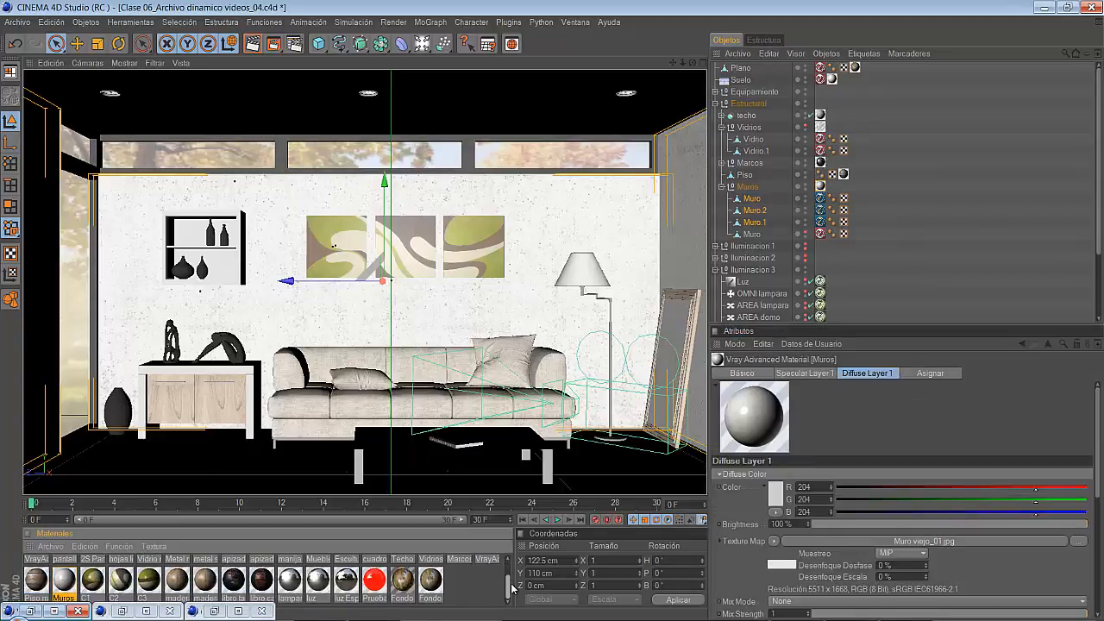
double_click(62, 582)
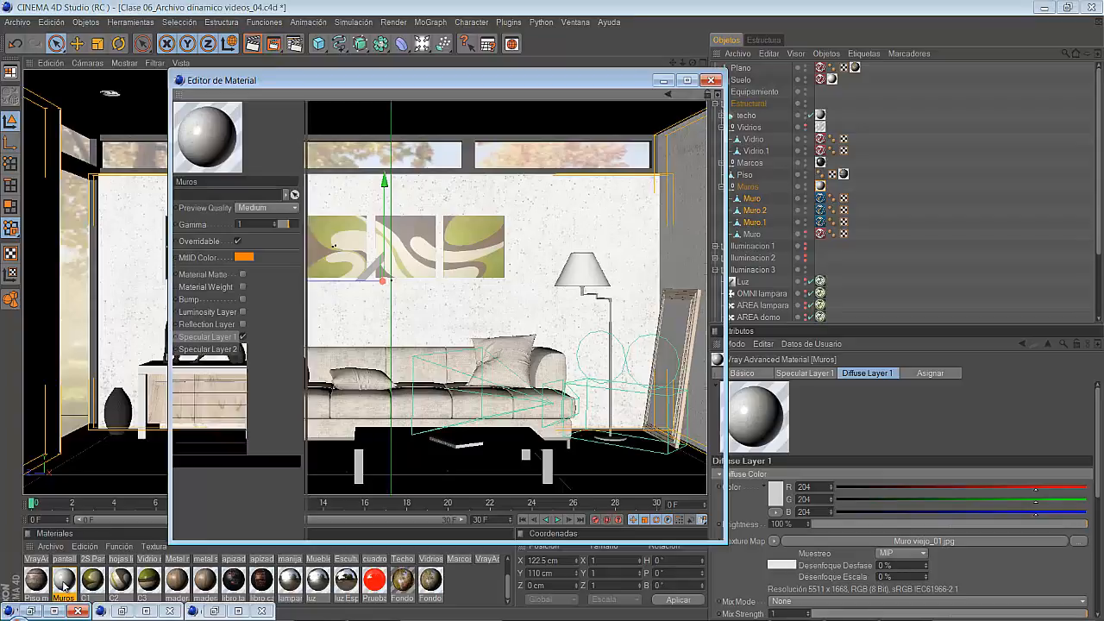
Step: Set the Muros material's Specular Layer 1 transparency amount to 97 % and highlight glossiness to 0.58, and slightly lower its reflection glossiness
drag(434, 205, 709, 208)
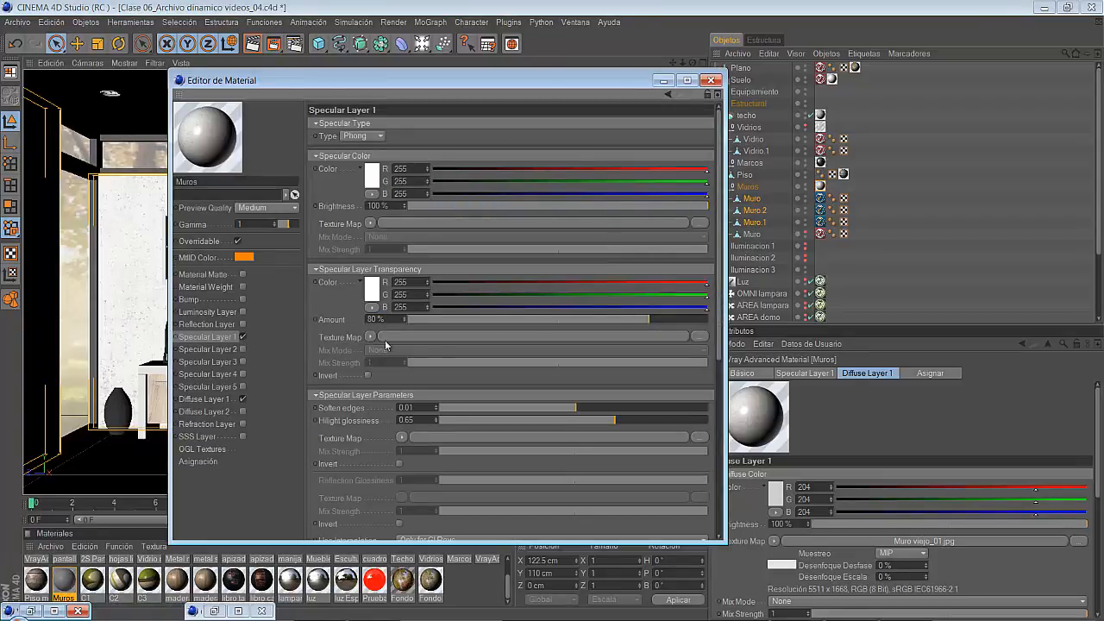
drag(649, 318, 693, 326)
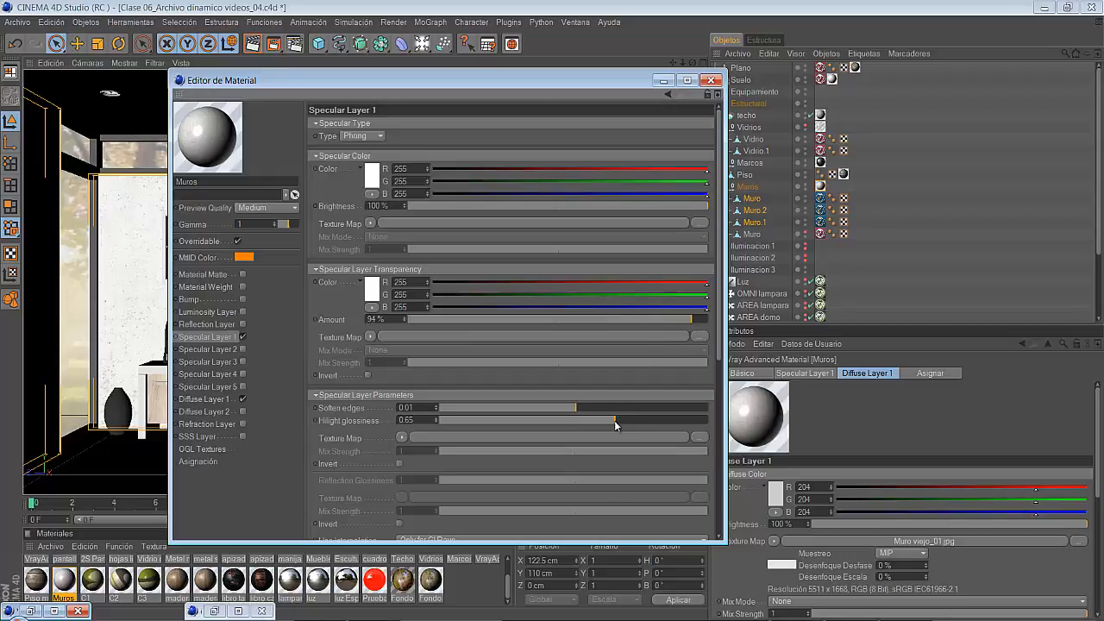
scroll(720, 338, down, 5)
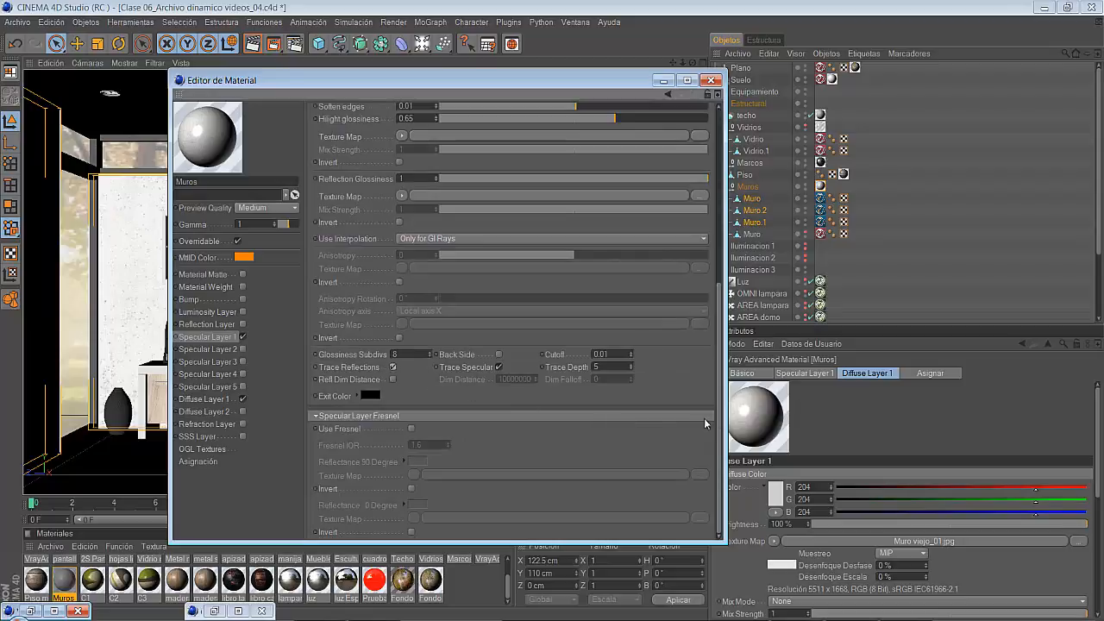
scroll(724, 387, up, 3)
scroll(724, 303, up, 3)
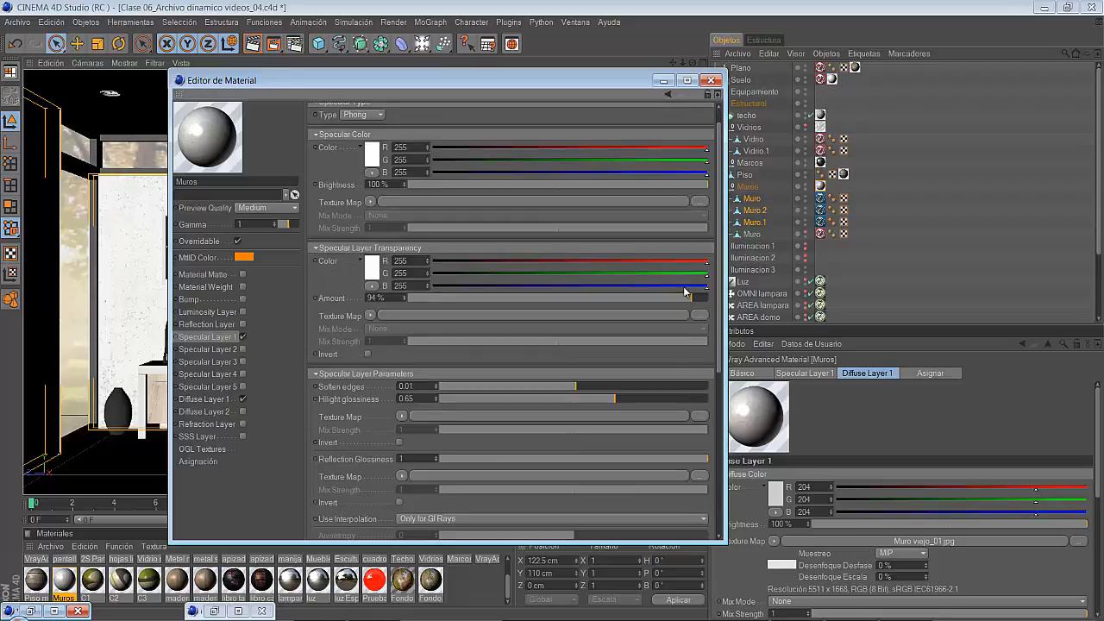
drag(691, 298, 694, 298)
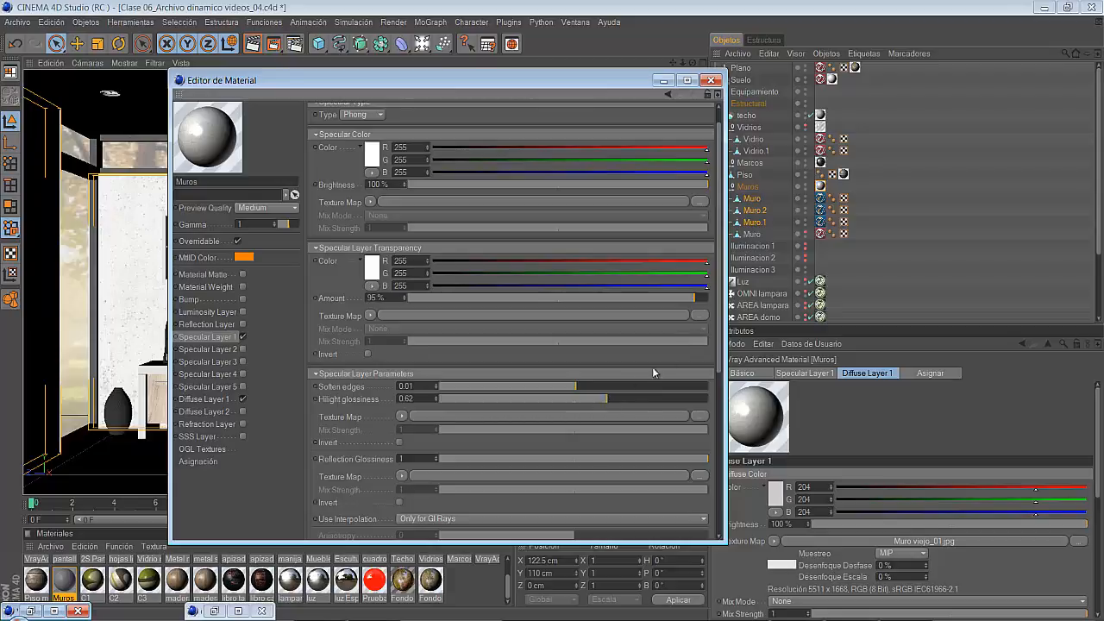
click(699, 298)
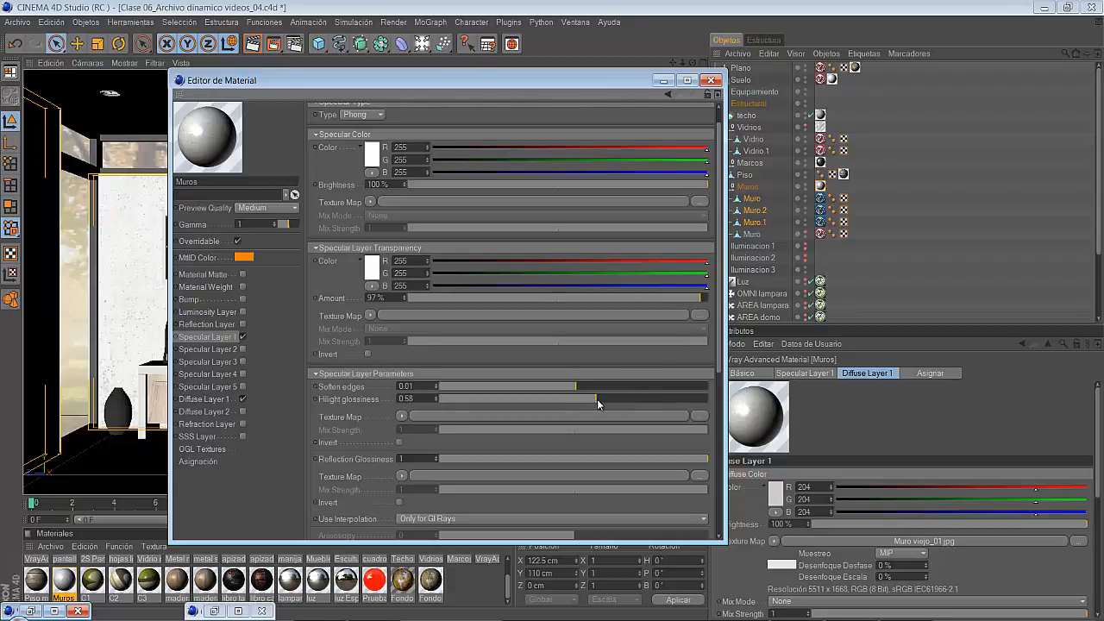
drag(701, 458, 685, 459)
click(664, 81)
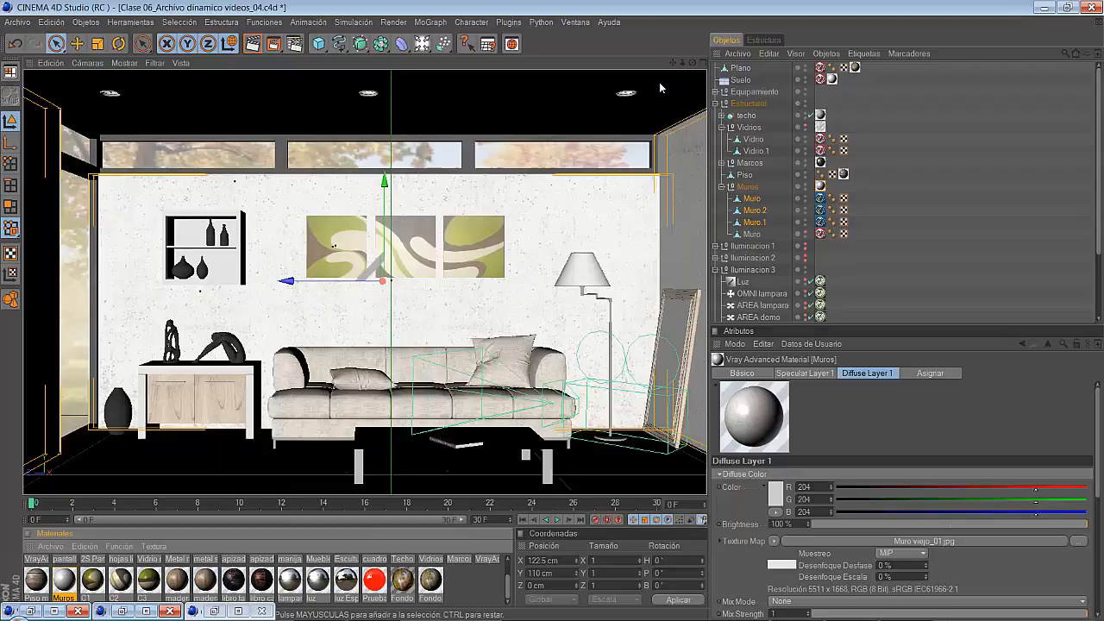
Step: Render the scene to the Picture Viewer and examine the brick relief around the window corner, shelf and wall pictures
click(273, 44)
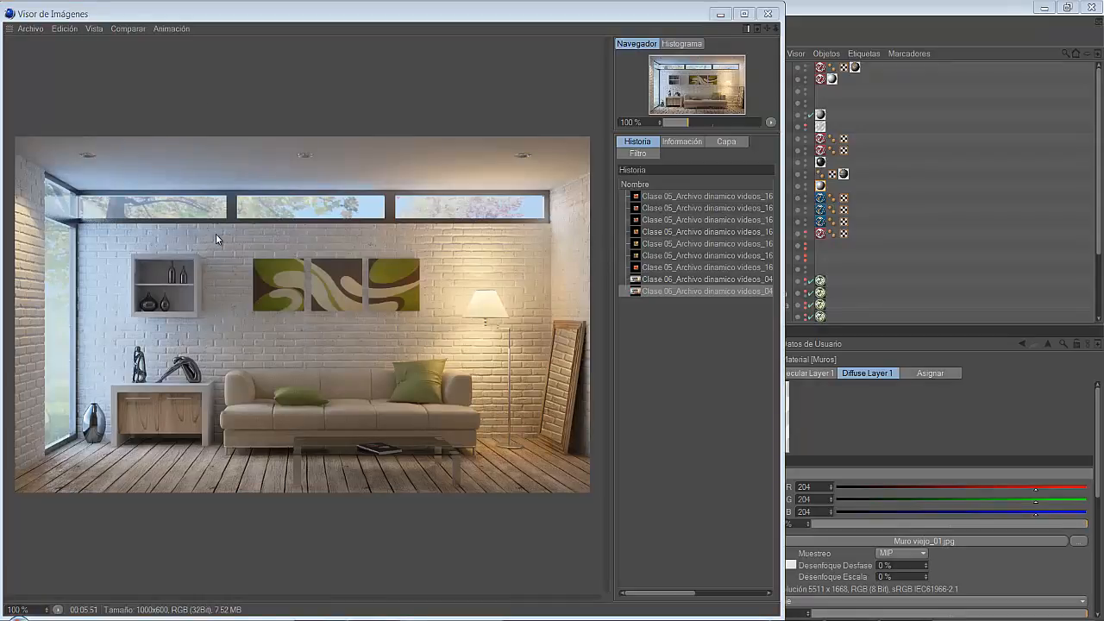
scroll(201, 263, up, 2)
scroll(202, 262, up, 2)
drag(135, 164, 526, 274)
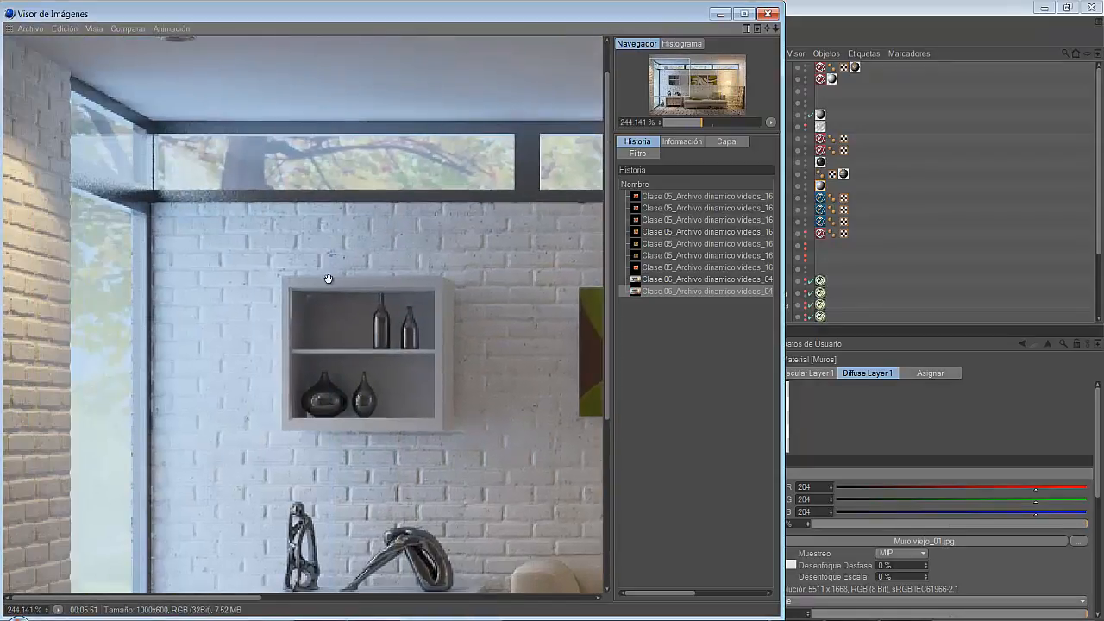
scroll(254, 245, up, 3)
drag(200, 191, 402, 402)
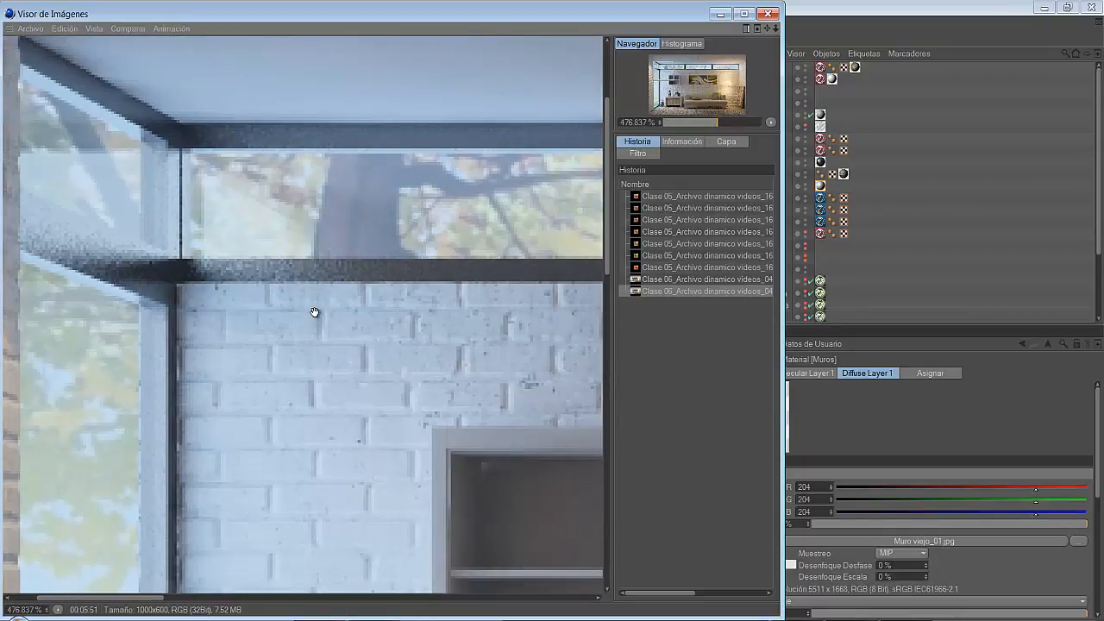
scroll(314, 310, down, 2)
drag(283, 406, 206, 135)
scroll(350, 322, up, 3)
drag(304, 345, 82, 296)
mouse_move(288, 322)
mouse_down()
mouse_move(93, 324)
mouse_move(148, 335)
mouse_up()
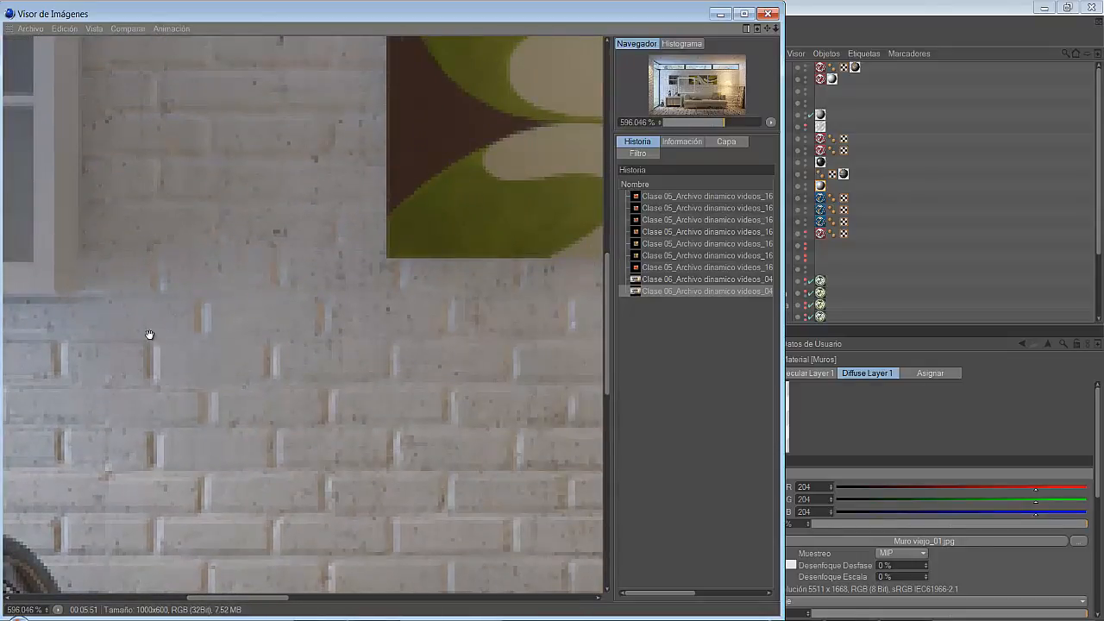
scroll(170, 347, down, 4)
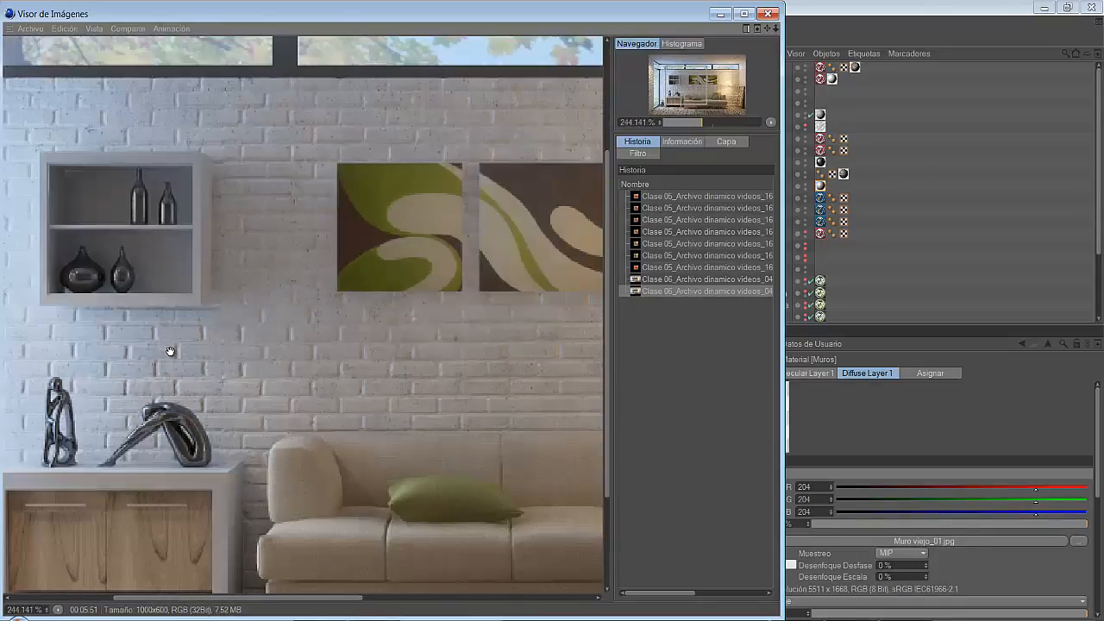
scroll(170, 351, down, 4)
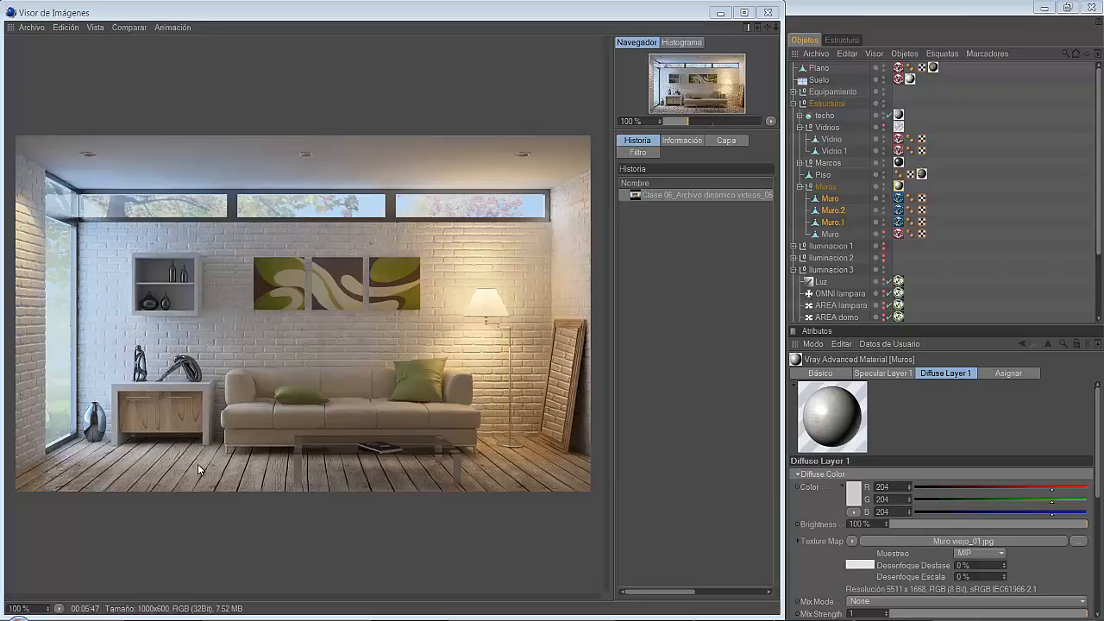
Step: Turn off the Bump channel of the floor's Piso madera material
click(921, 174)
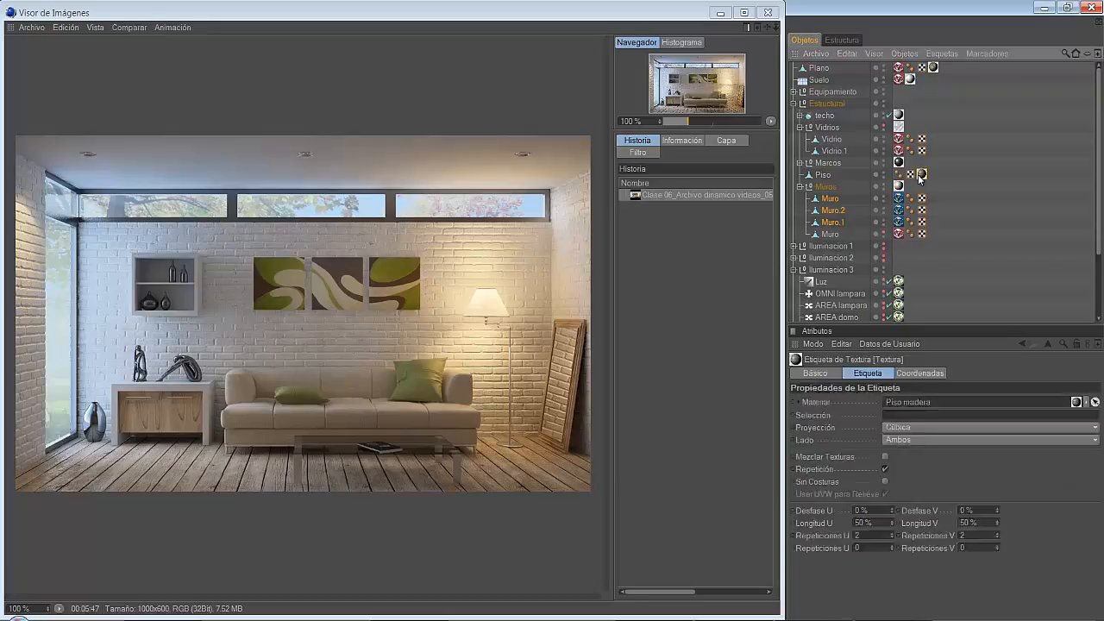
double_click(921, 174)
click(720, 12)
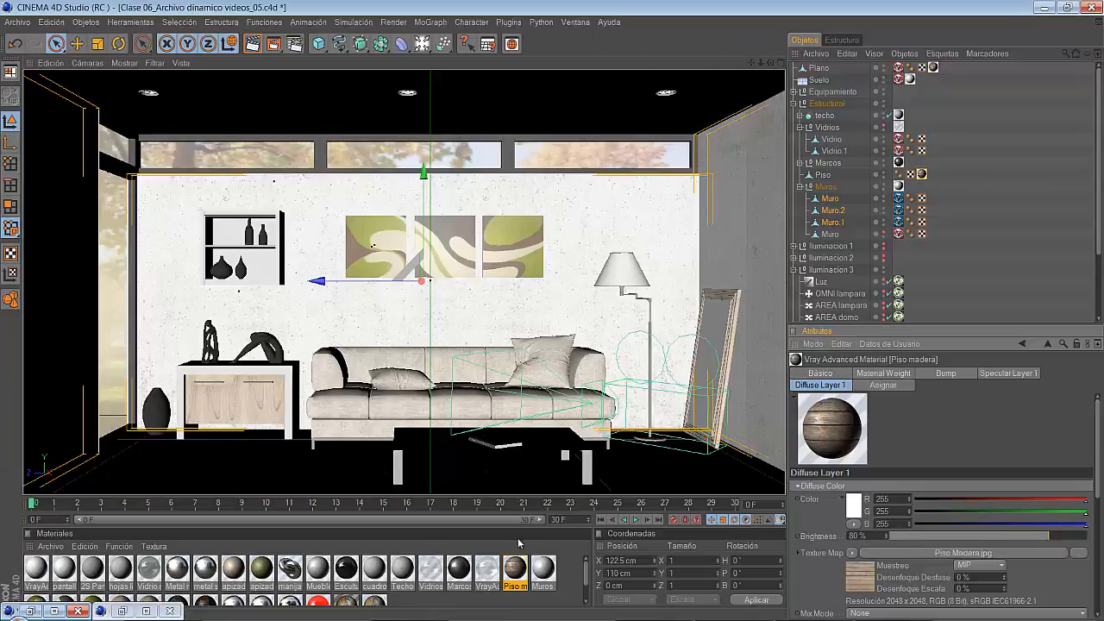
double_click(515, 567)
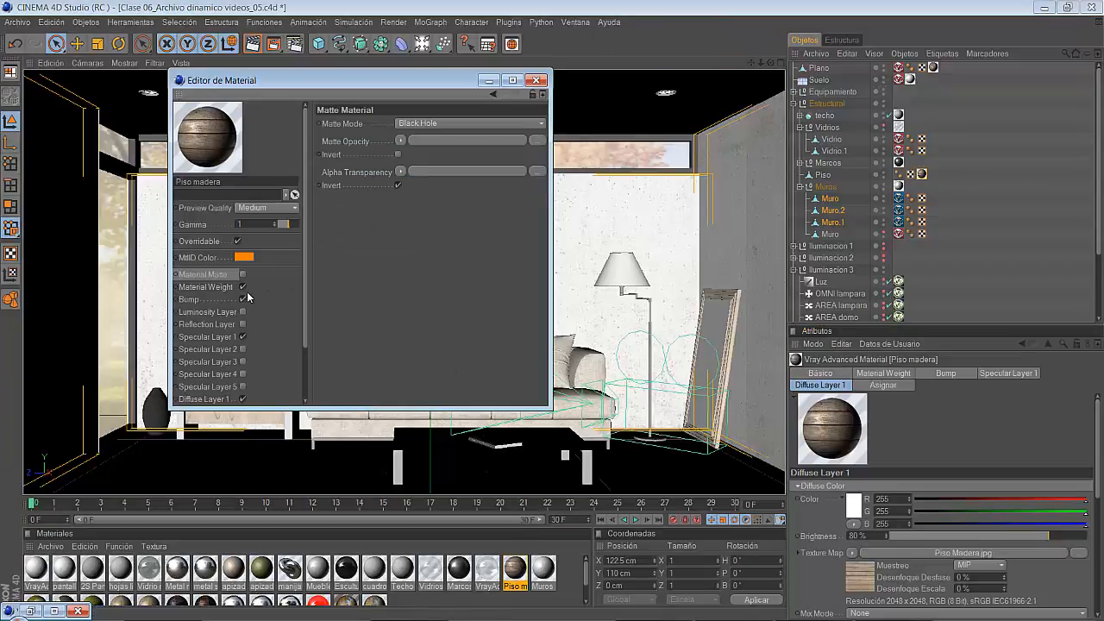
click(242, 299)
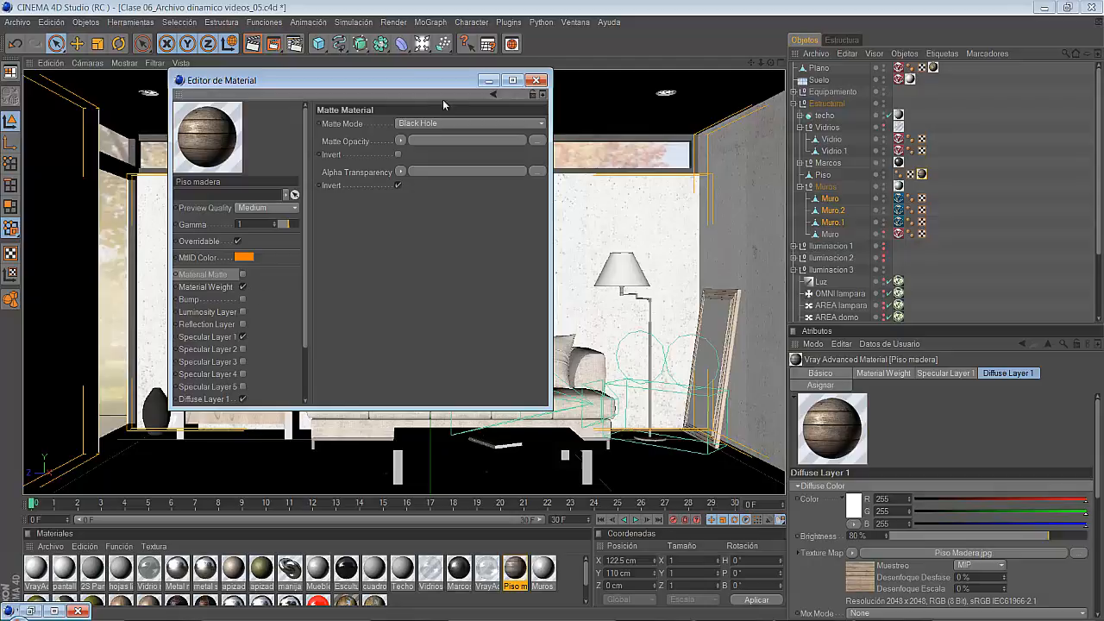
click(489, 80)
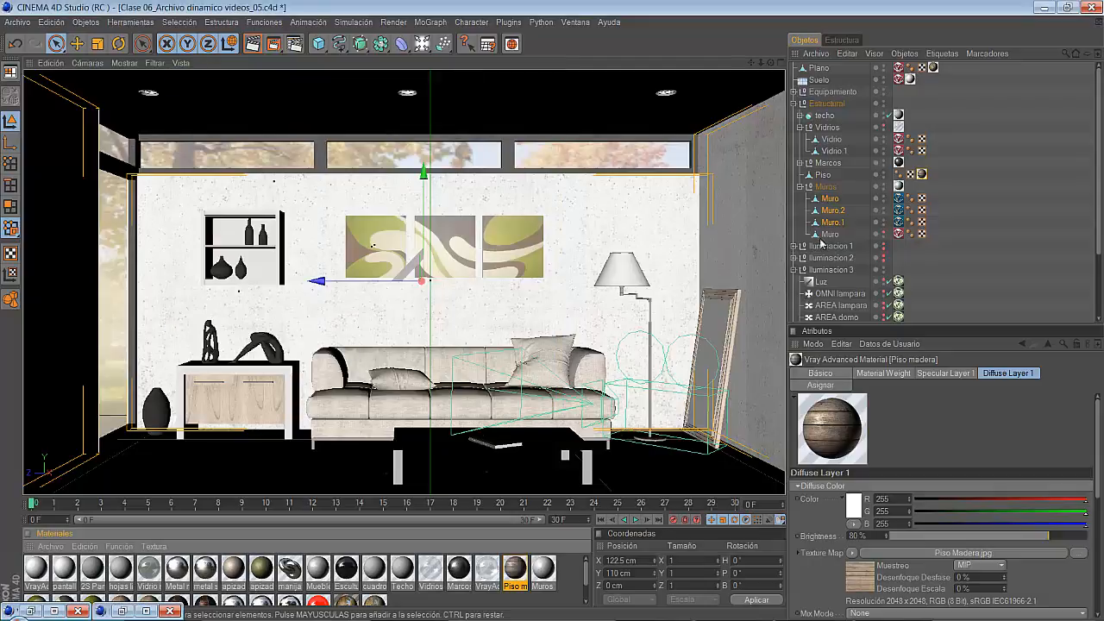
Step: Add a VrayDisplacement tag to the Piso object
click(825, 173)
right_click(824, 175)
mouse_move(824, 174)
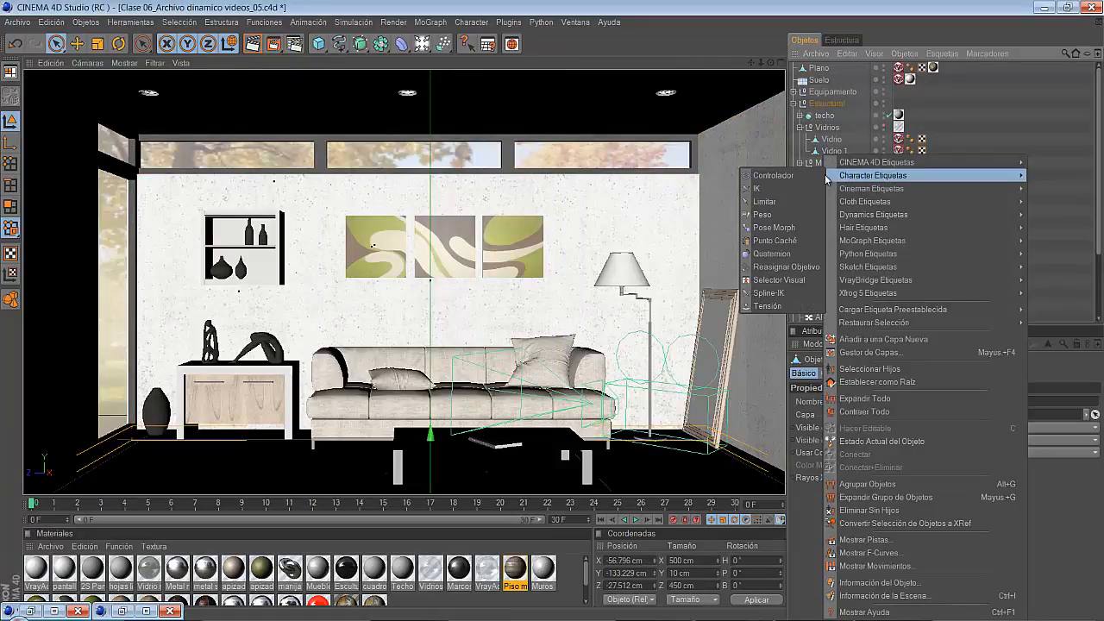
mouse_move(862, 280)
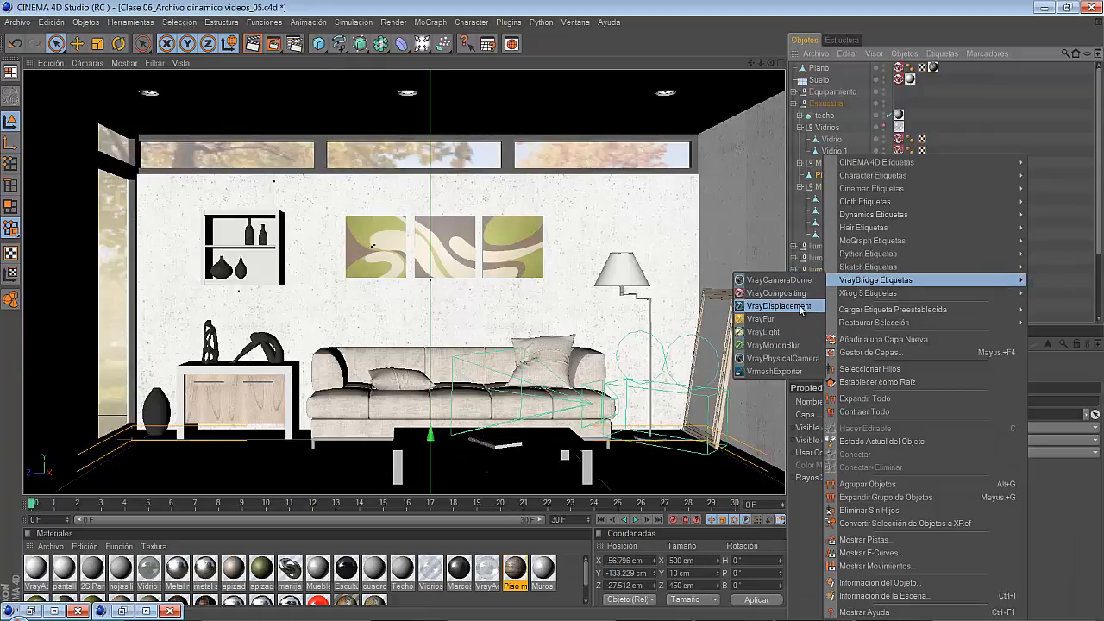
click(801, 309)
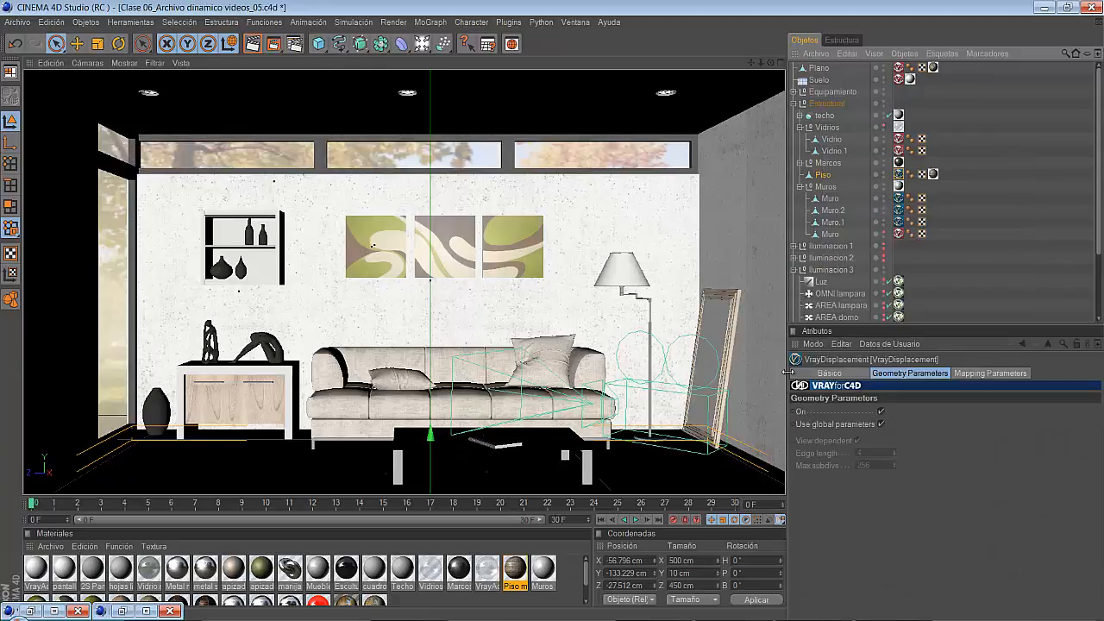
Step: Load Piso Madera_RELIEVE.jpg from the tex folder as the texture of the floor's displacement tag
click(998, 375)
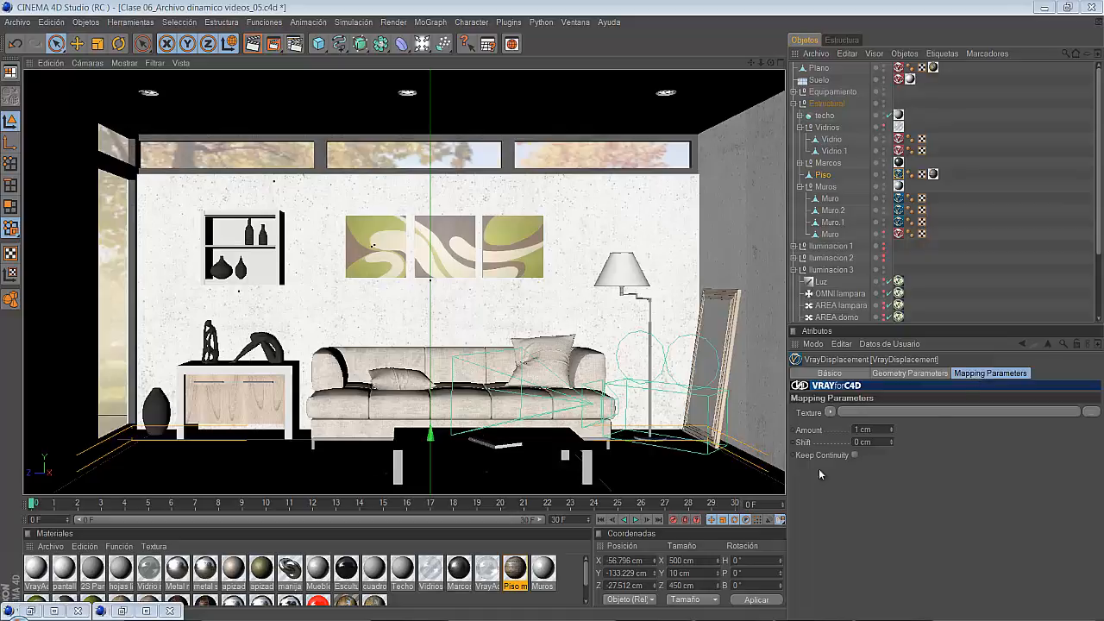
key(alt+Tab)
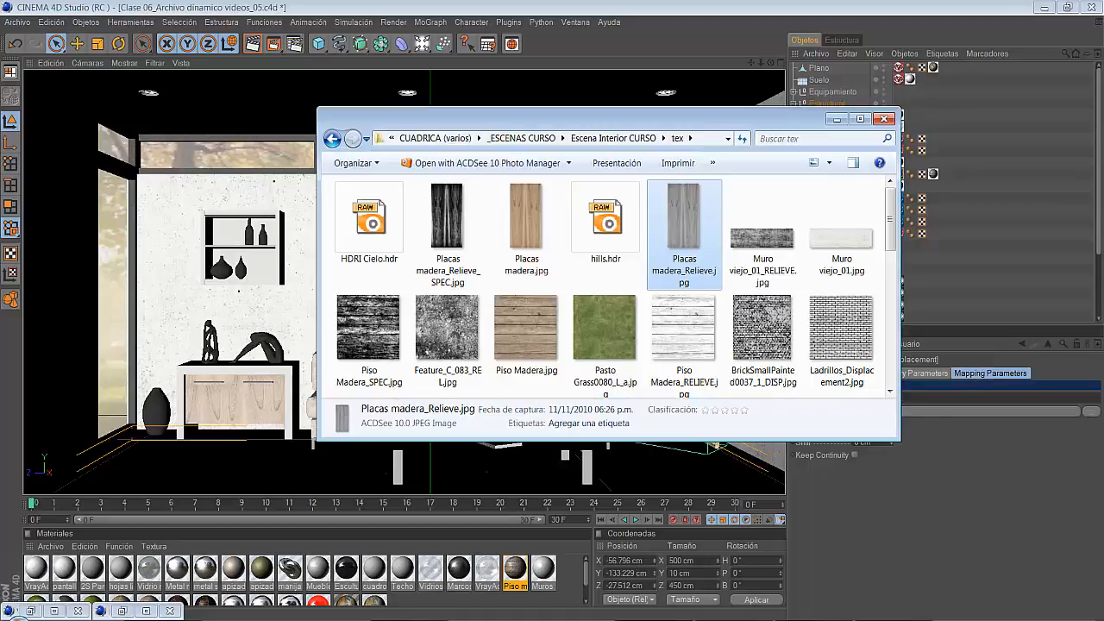
click(678, 325)
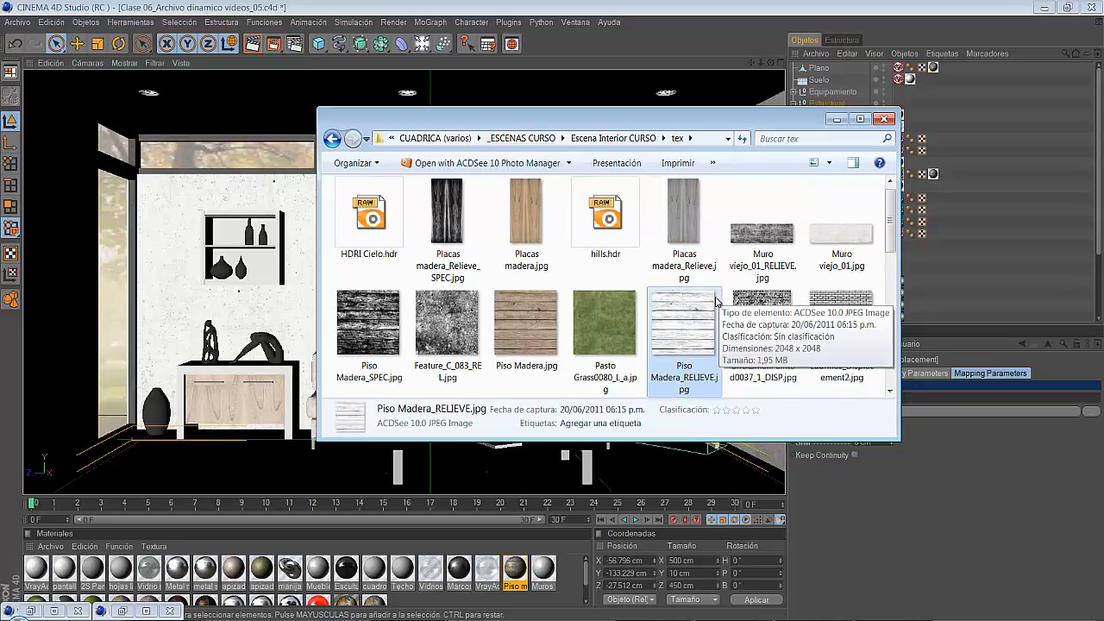
drag(716, 299, 952, 408)
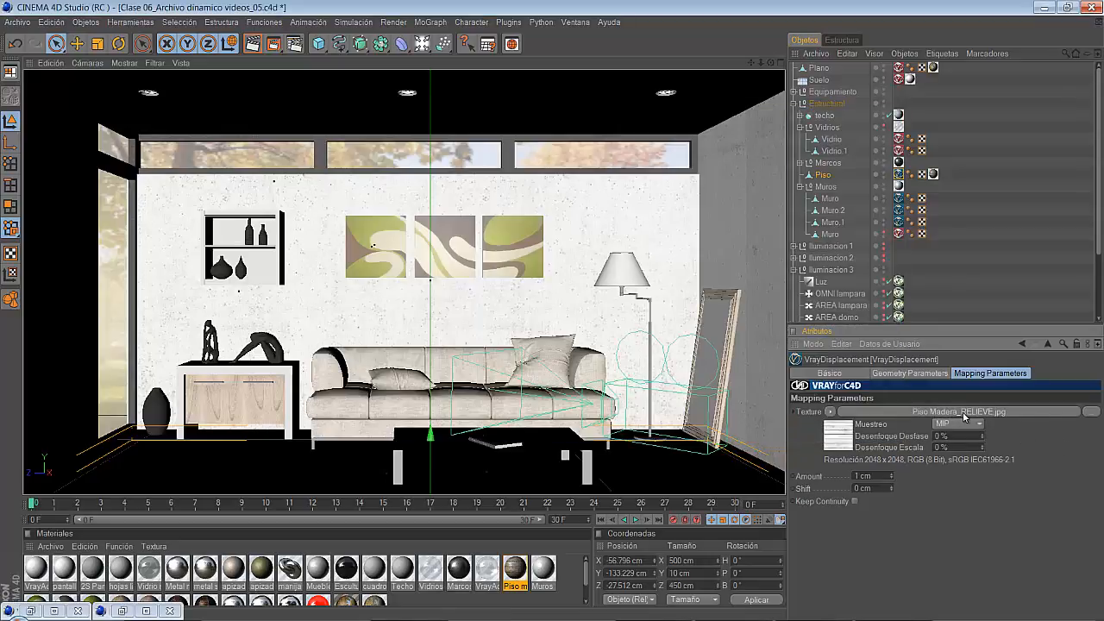
Step: Set the floor displacement's Amount to 0.5 cm and its Shift to -5
click(862, 475)
drag(860, 472, 836, 470)
text(0.5)
key(Return)
double_click(881, 486)
text(-5)
key(Return)
Step: In Piso madera's Specular Layer 1, set the transparency amount to 80 % and the specular texture's Mix Strength to 0.9
double_click(518, 571)
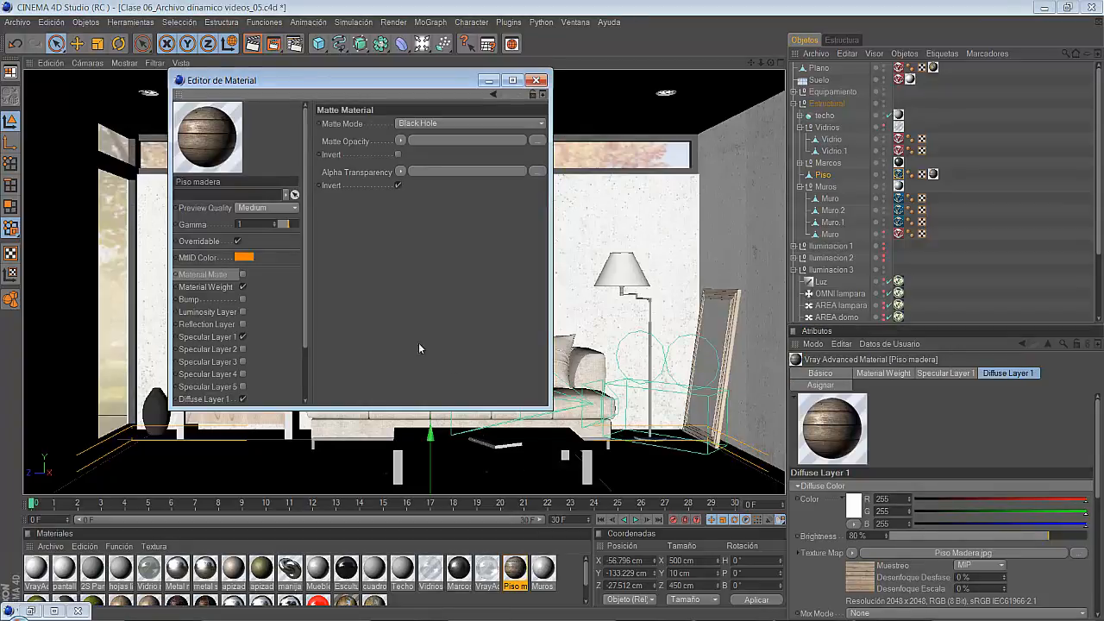
click(220, 338)
drag(547, 404, 717, 568)
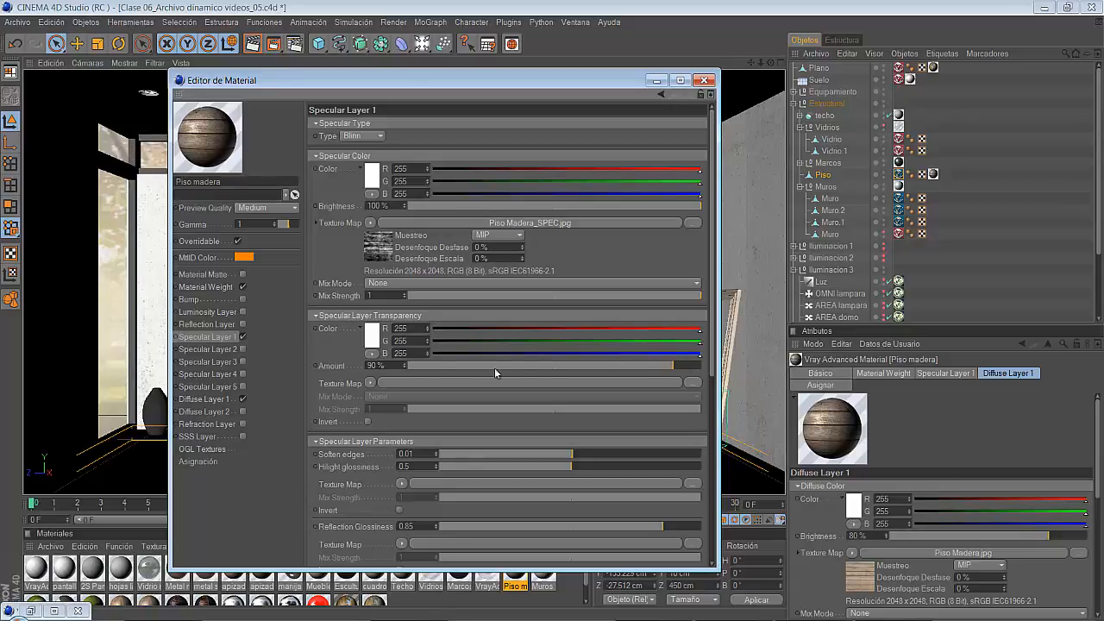
double_click(394, 366)
text(80)
key(Return)
click(688, 297)
drag(689, 299, 679, 301)
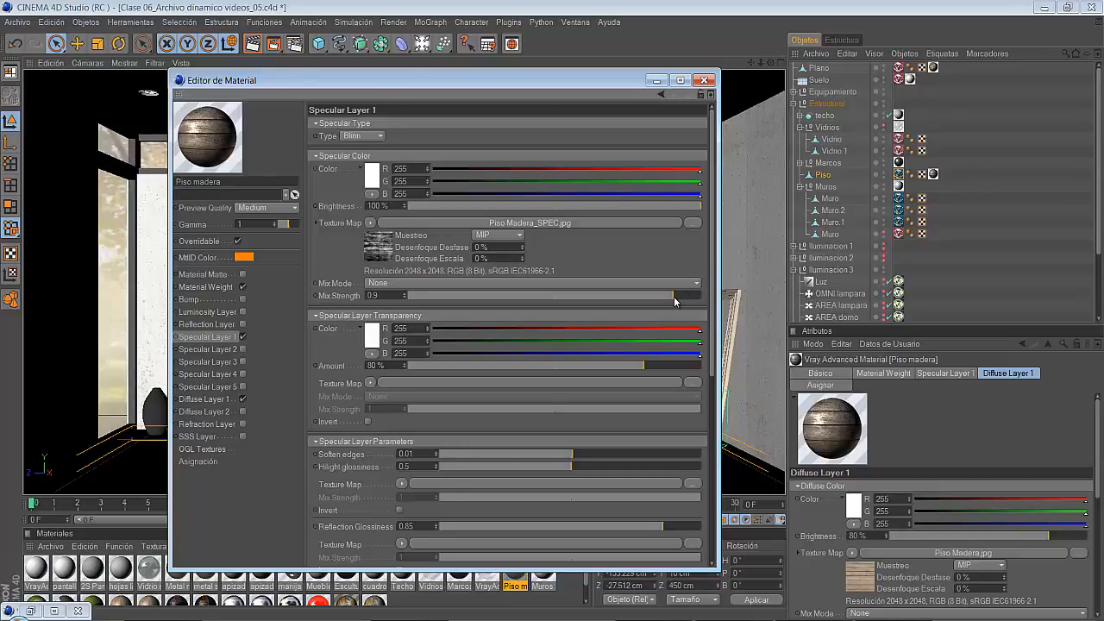
click(656, 81)
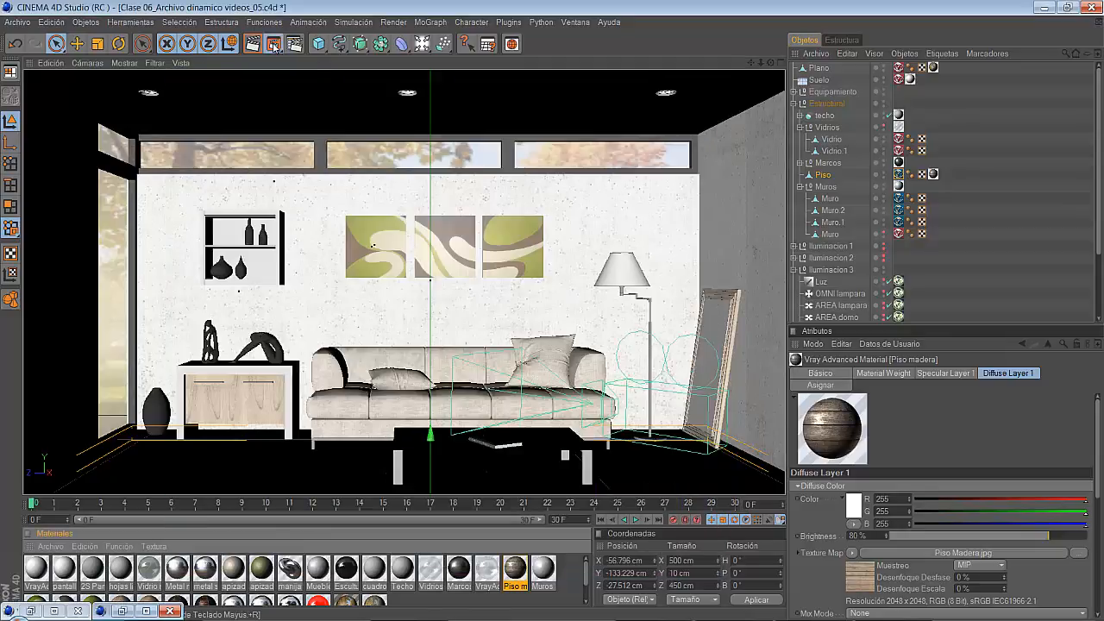
Step: Render the scene to the Picture Viewer and enlarge the viewer window to show the full image
click(272, 43)
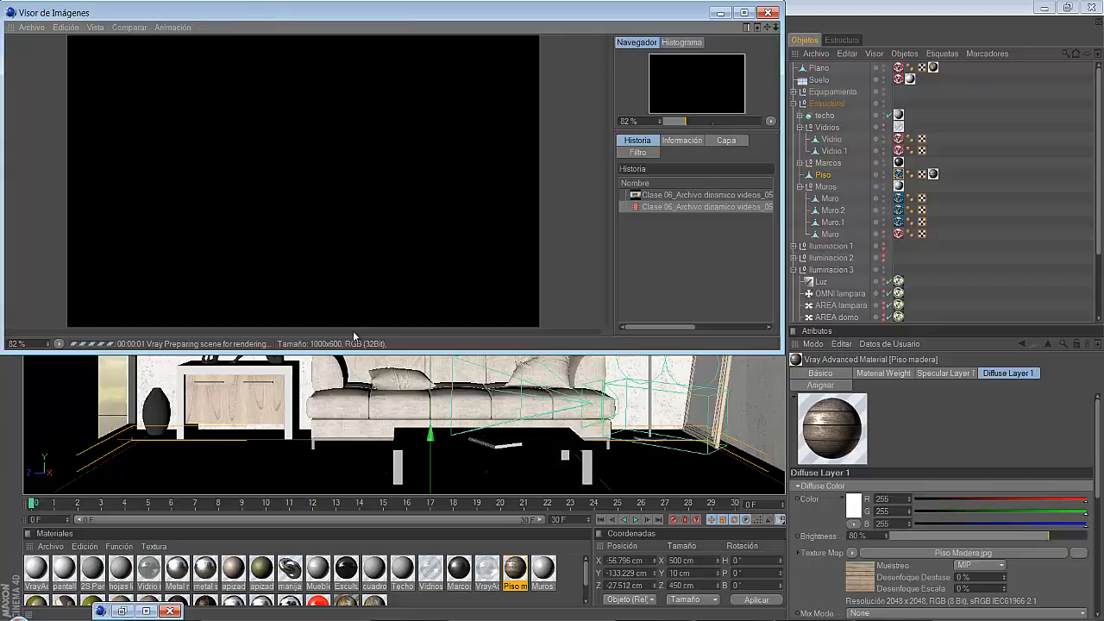
drag(352, 352, 345, 619)
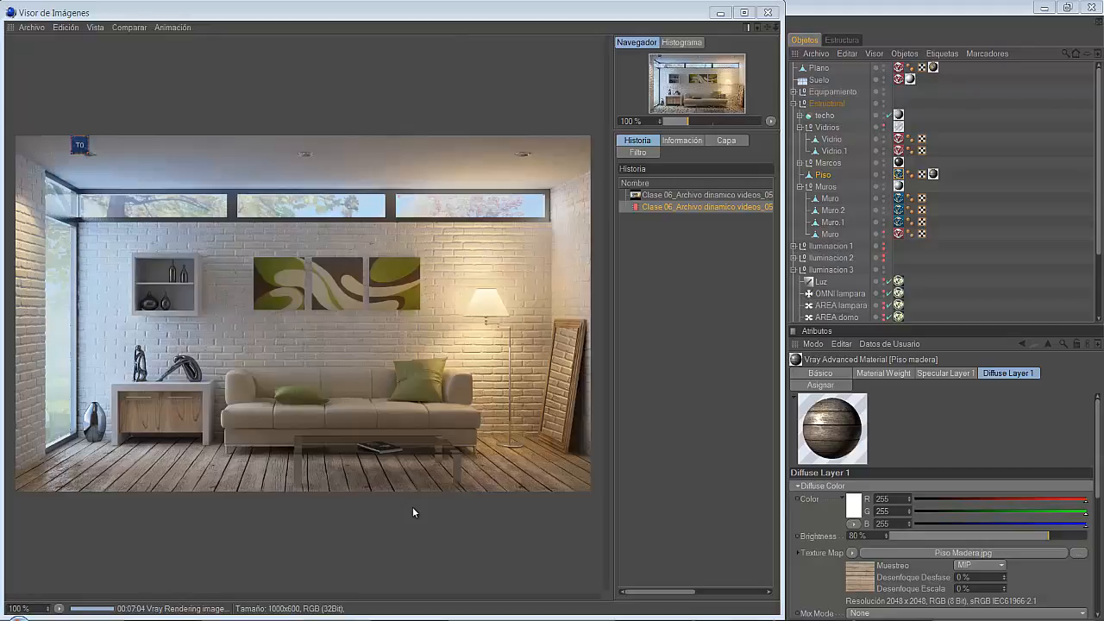
click(414, 508)
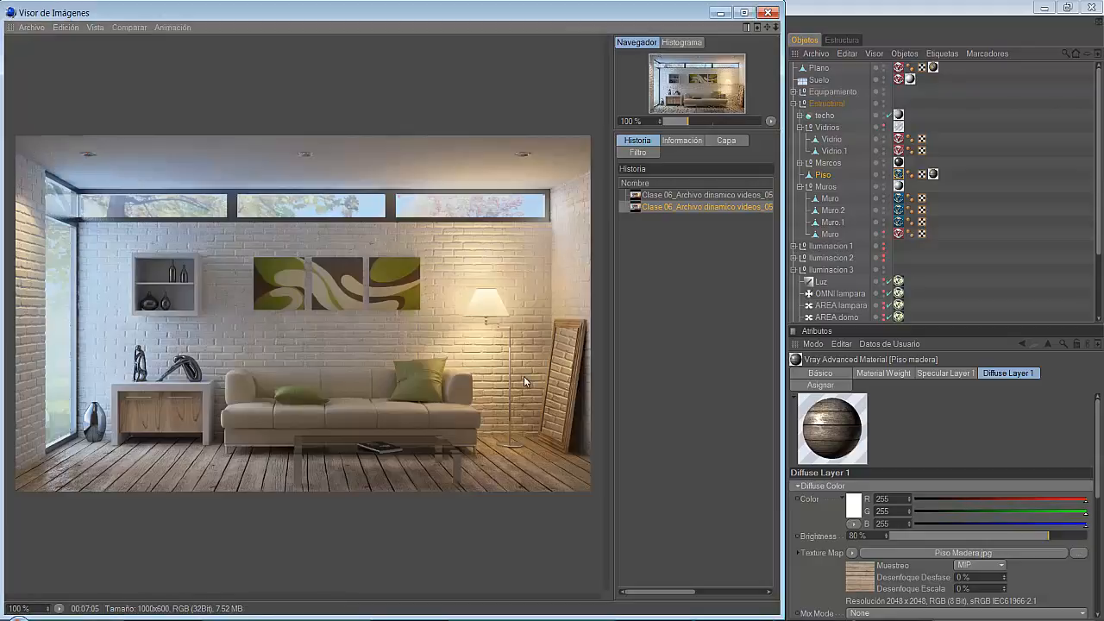
Step: Compare the previous and new renders up close, checking the wood floor around the sideboard
click(673, 198)
scroll(259, 435, up, 4)
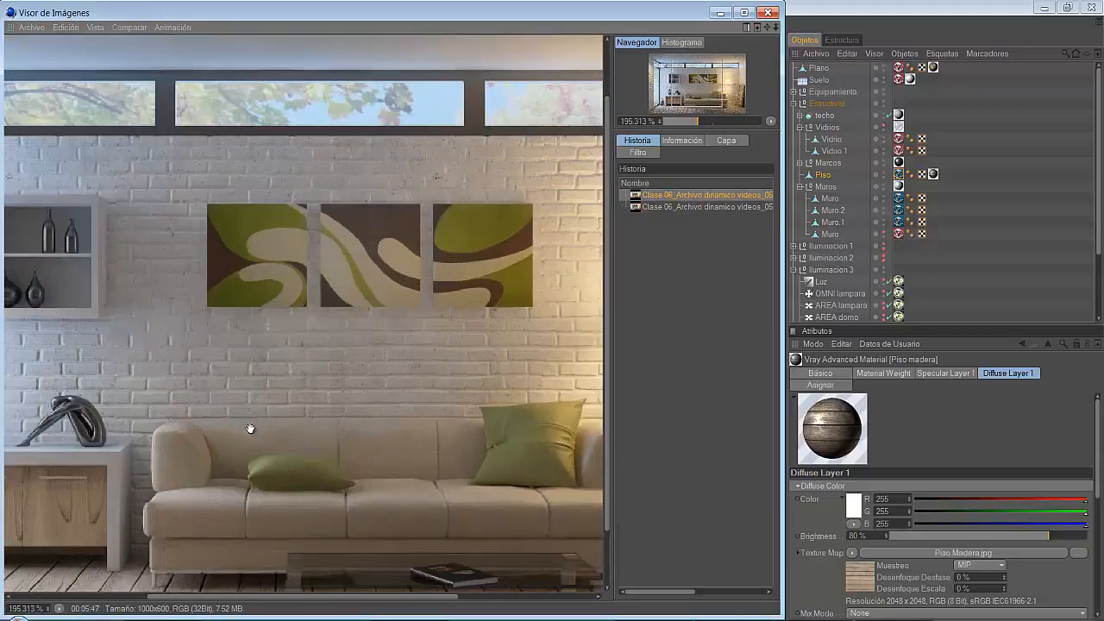
scroll(335, 255, up, 2)
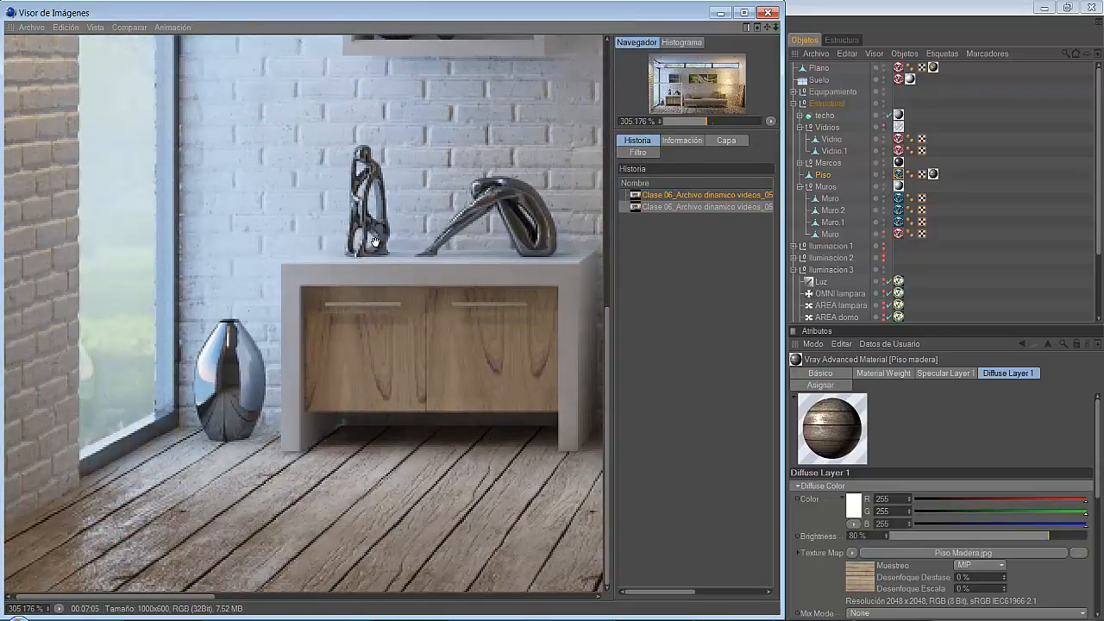
key(Down)
scroll(247, 492, down, 5)
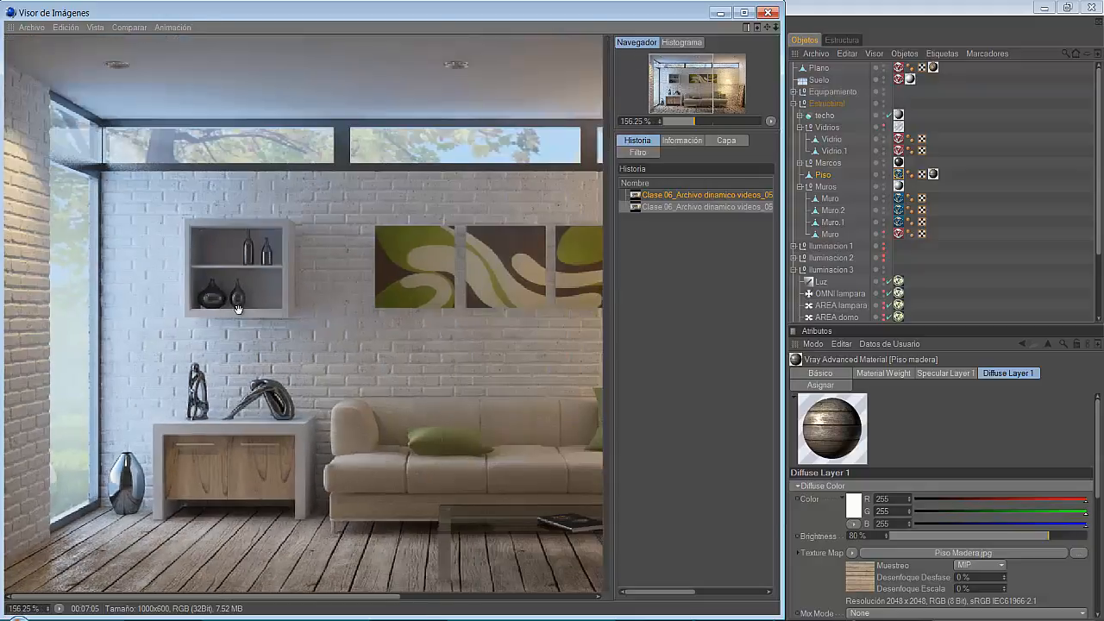
scroll(243, 357, down, 1)
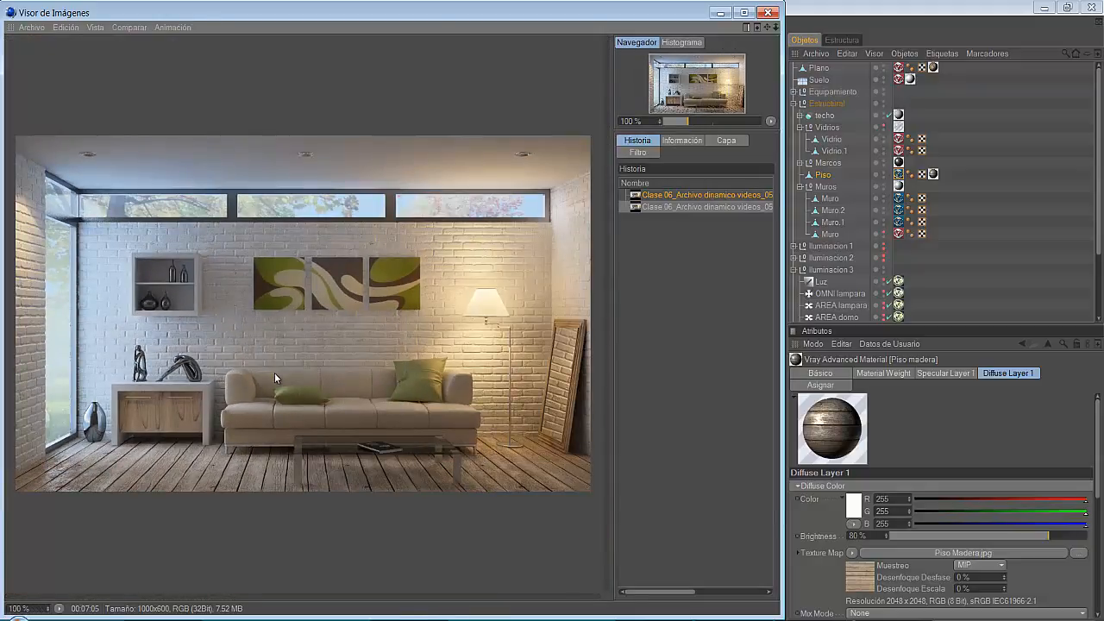